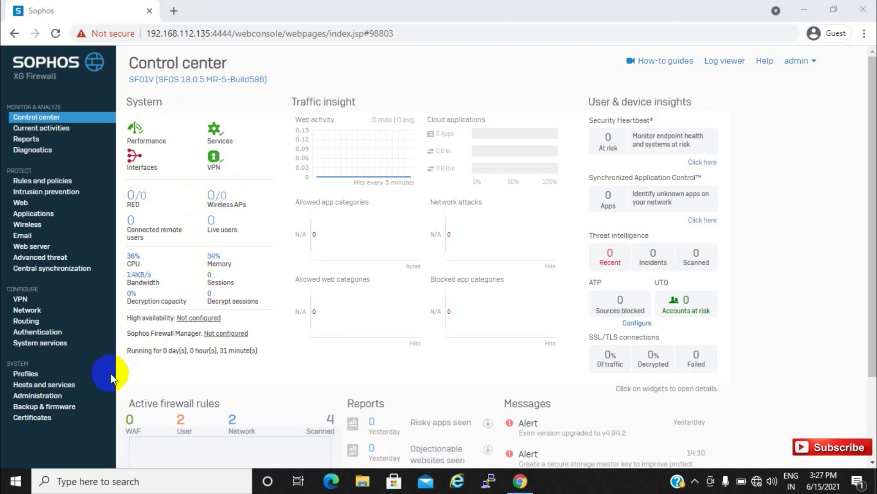
Review the firewall's authentication servers, services, groups and users.
left_click(35, 333)
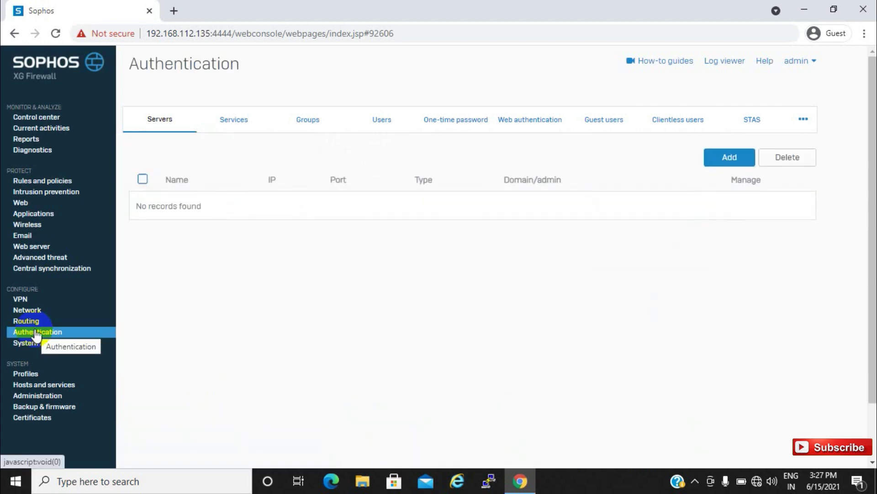
left_click(162, 128)
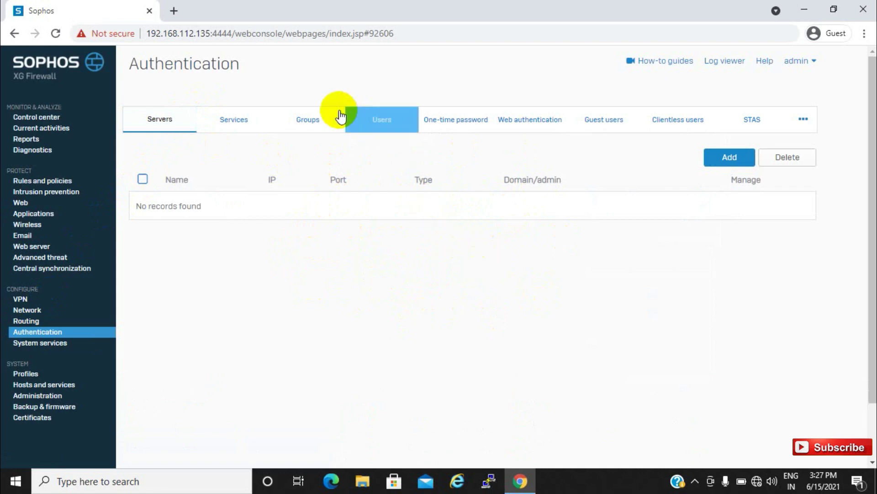
left_click(236, 121)
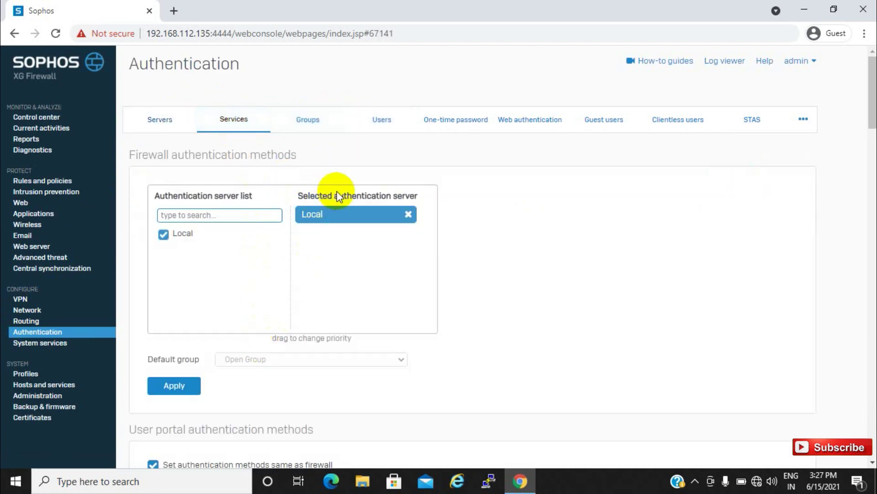
left_click(291, 125)
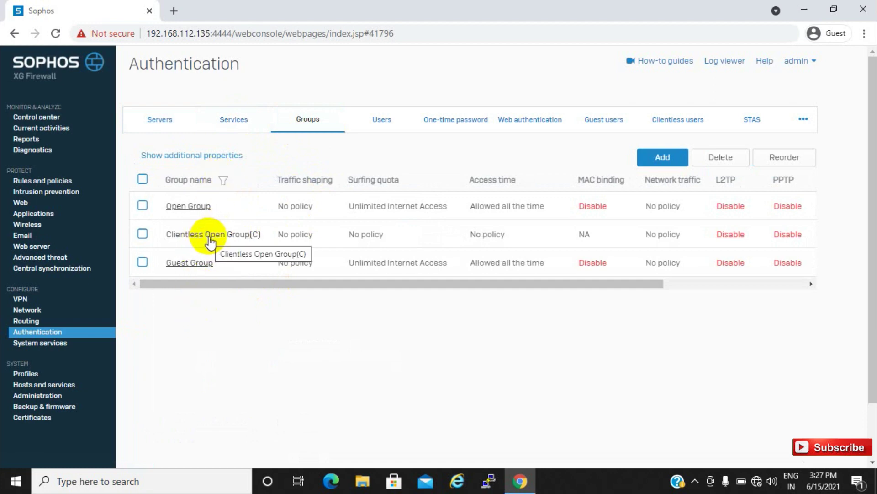
left_click(383, 124)
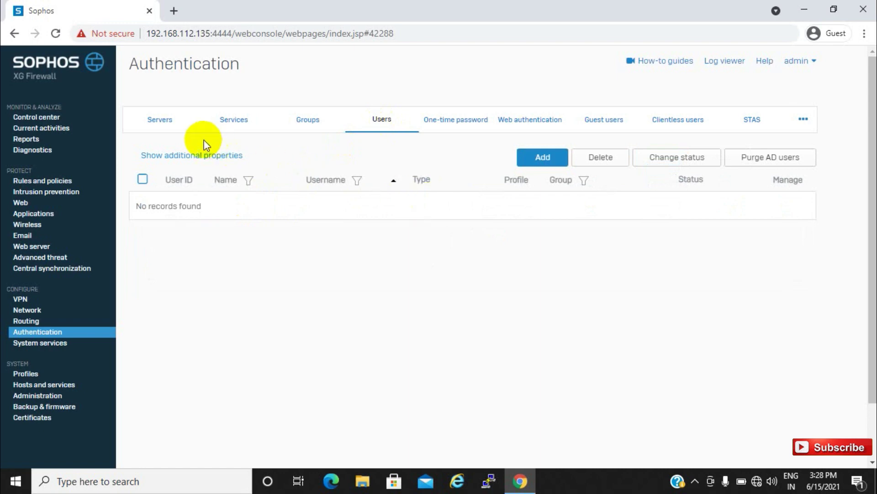
Return to the authentication servers and start adding a new external server.
left_click(169, 130)
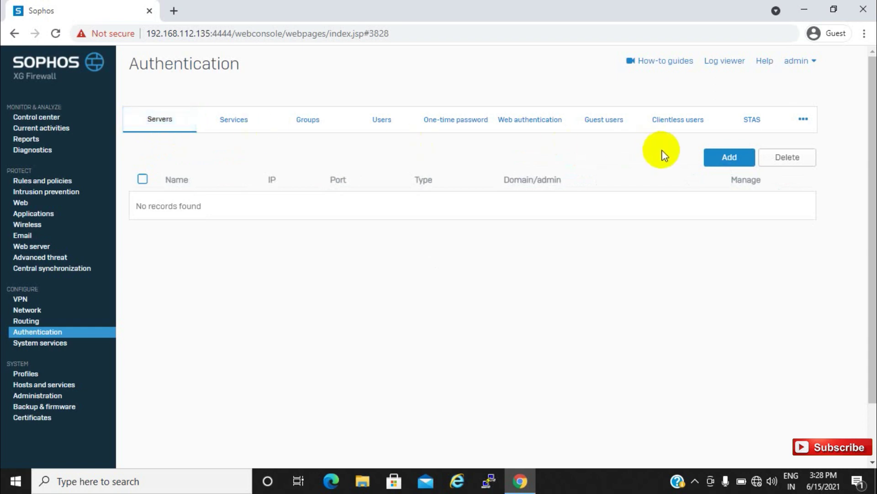
left_click(721, 162)
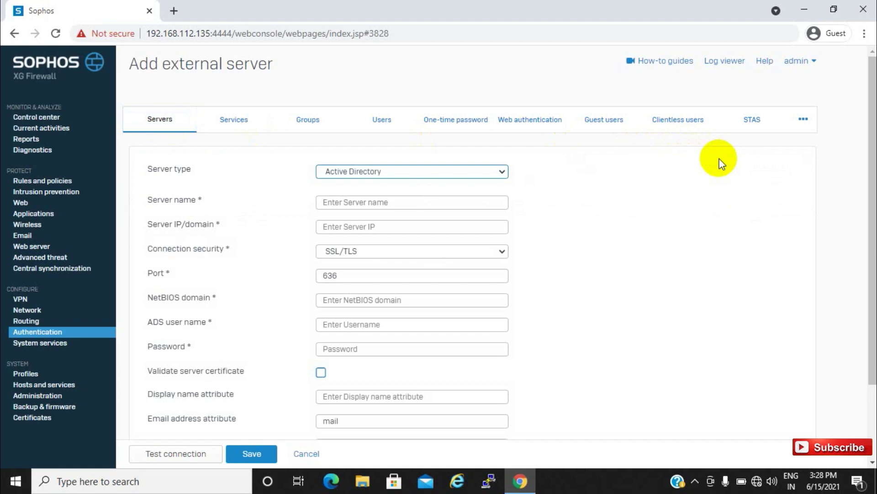
Switch to Remote Desktop Connection and start a connection to 192.168.112.130.
left_click(182, 488)
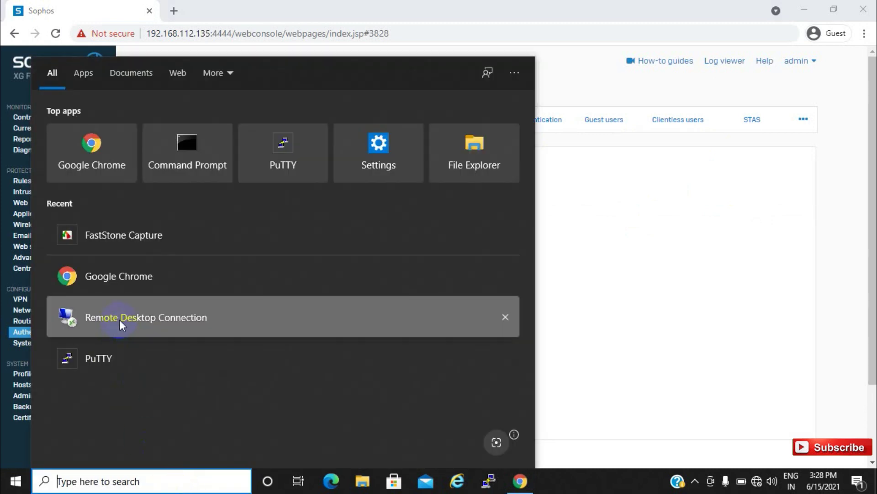
left_click(119, 320)
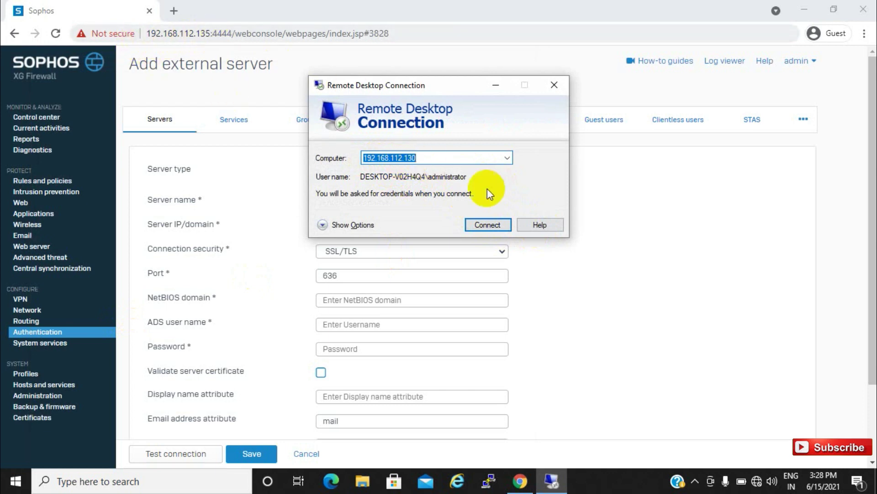
left_click(490, 223)
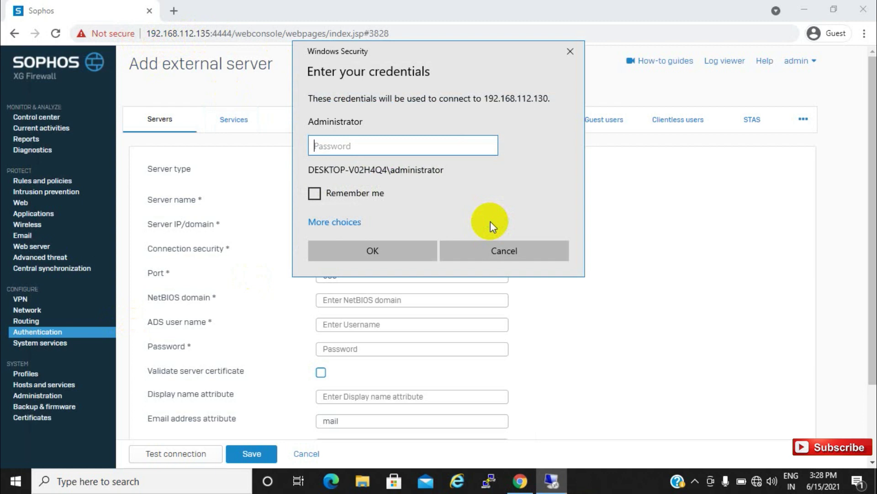
Sign in with a different account, infotech\administrator, enter the account password and connect despite the certificate errors.
left_click(353, 223)
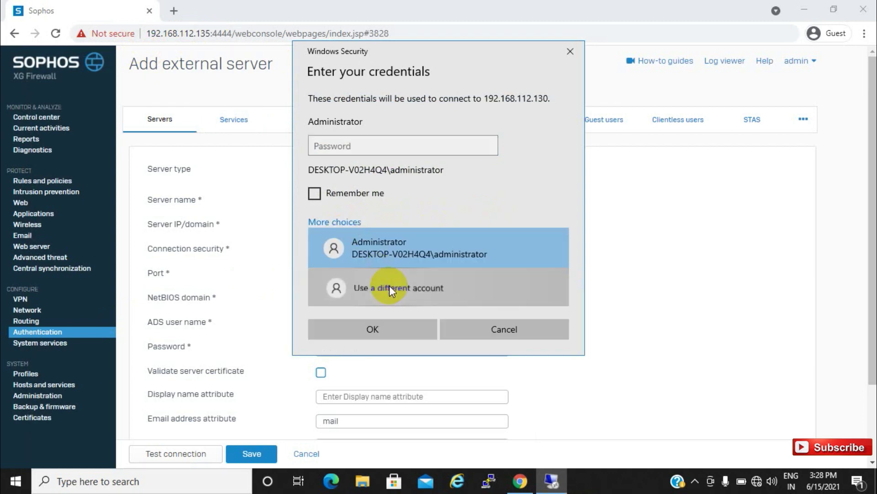
left_click(390, 285)
type("in")
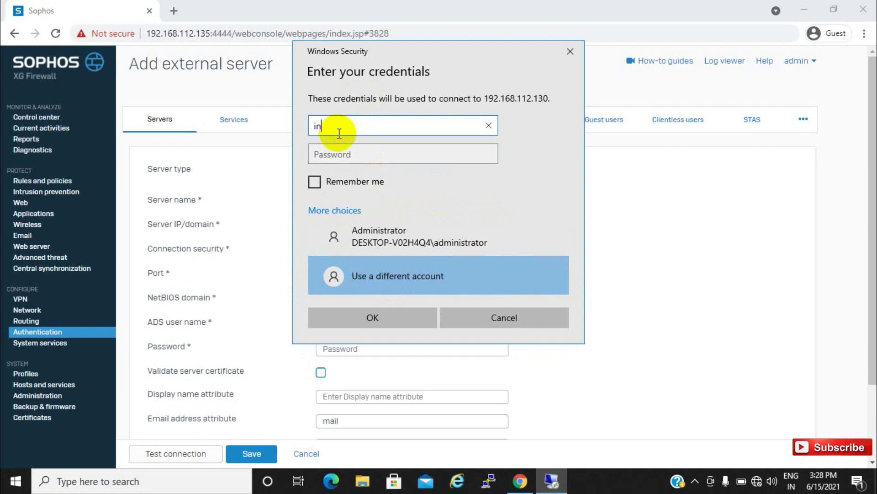
type("fotech\\administrator")
key("Tab")
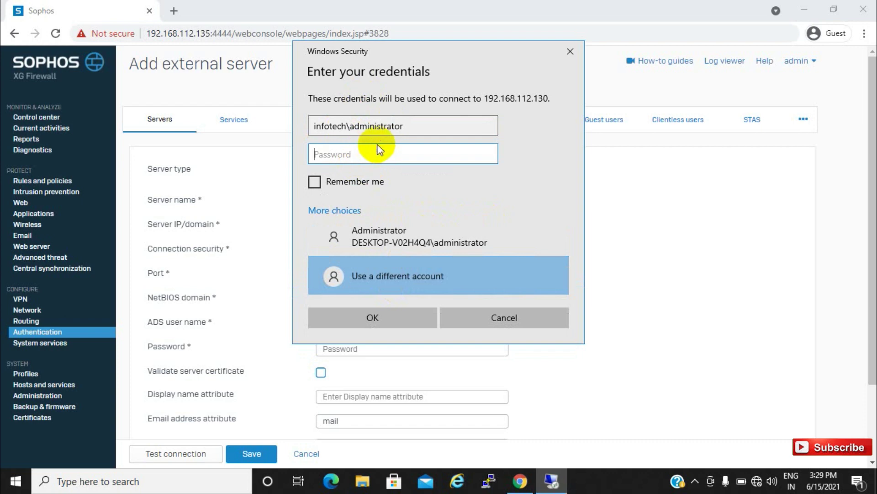
key("Caps_Lock")
key("Caps_Lock")
type("***")
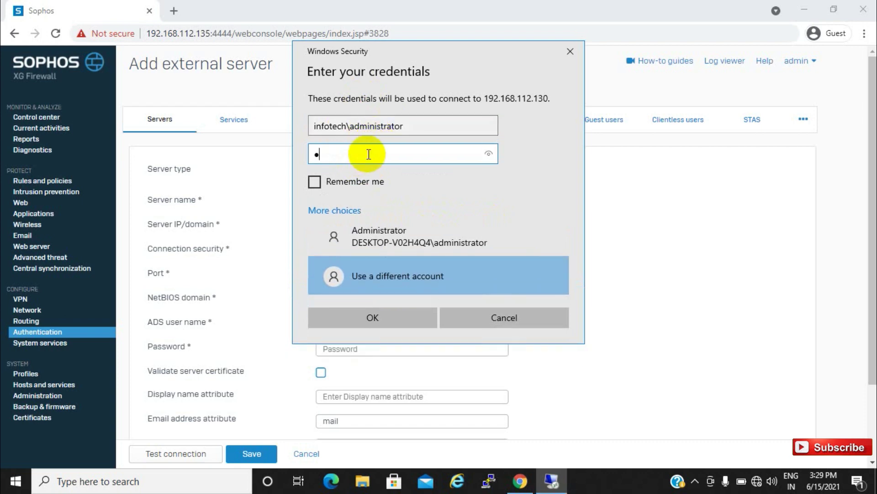
type("*******")
key("Return")
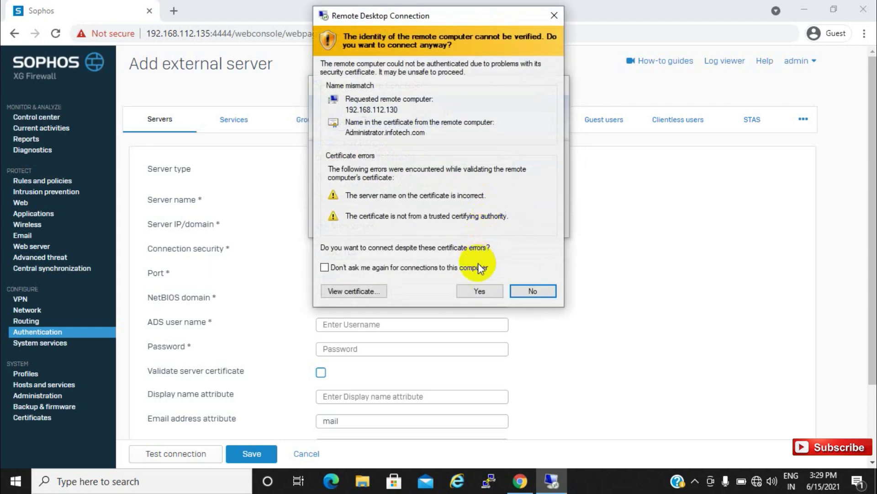
left_click(478, 290)
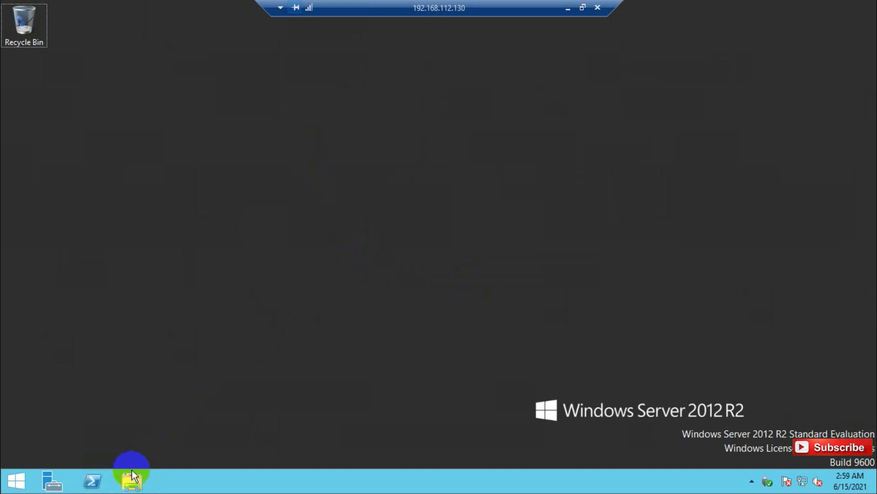
Open the system properties of This PC on the remote server to check its computer name and domain.
left_click(124, 482)
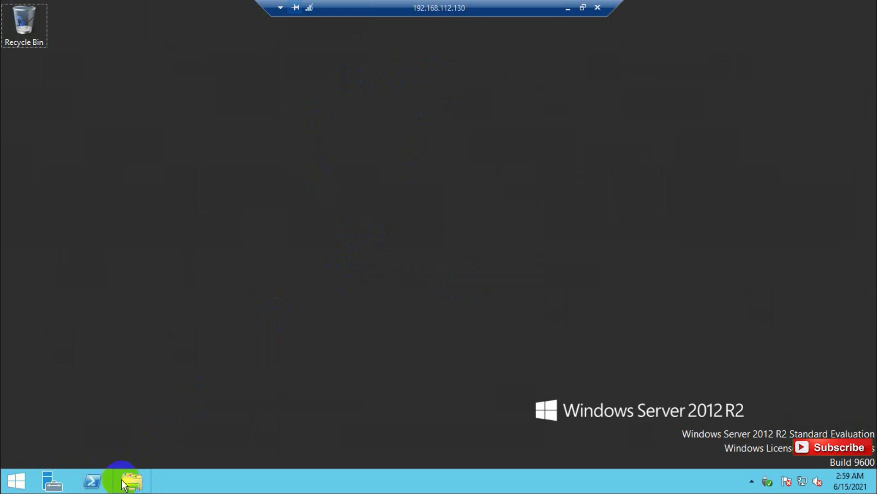
left_click(132, 485)
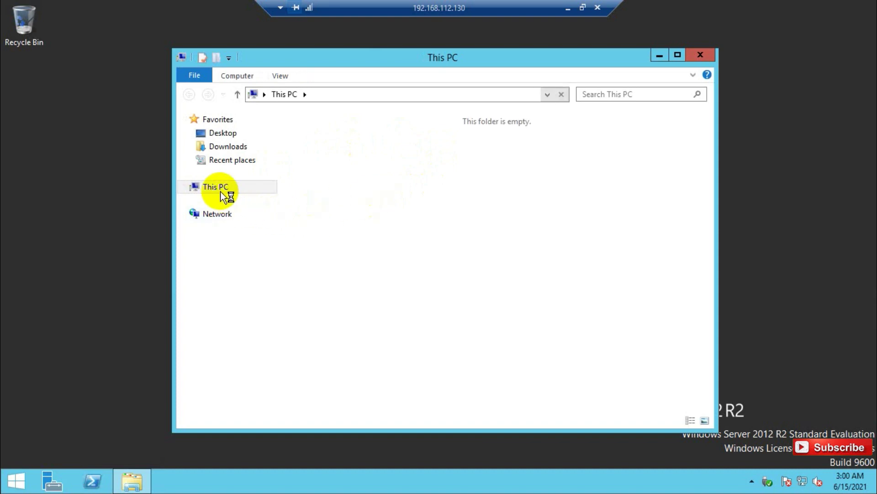
left_click(223, 191)
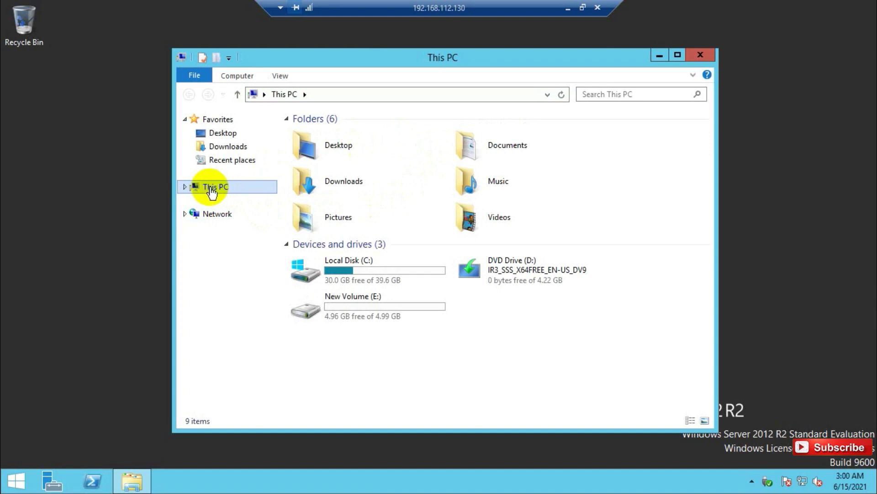
left_click(210, 188)
right_click(211, 192)
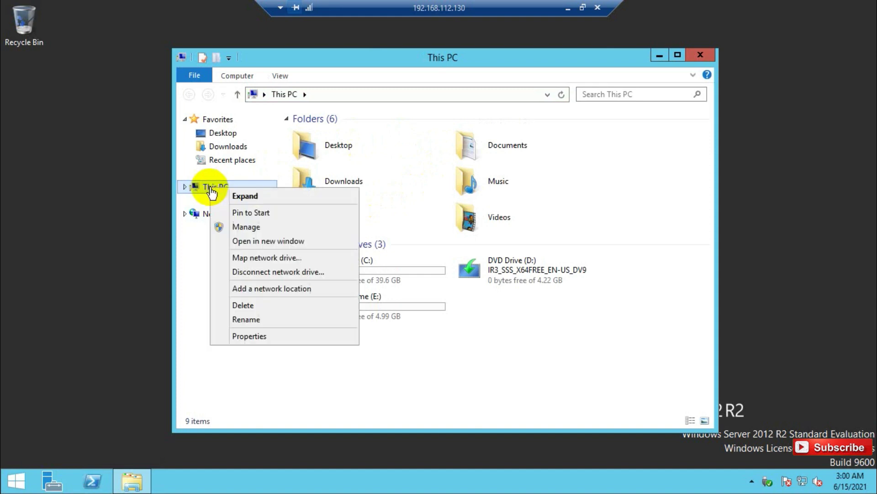
left_click(249, 337)
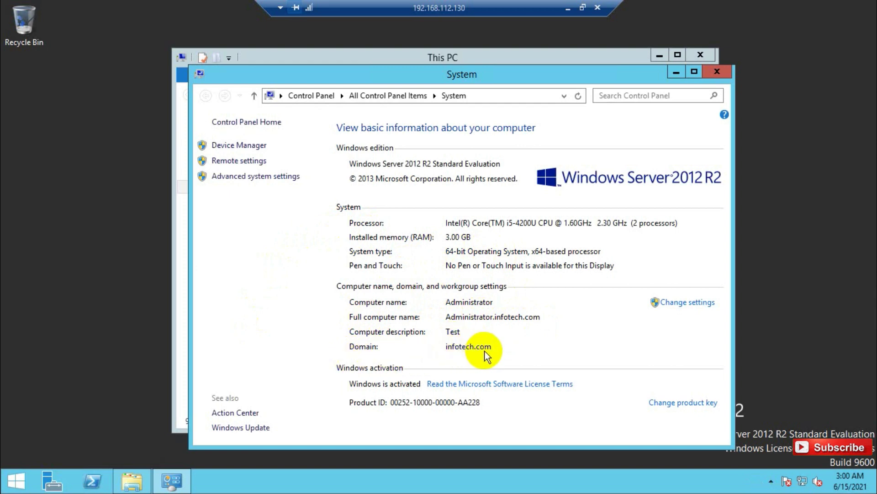
Open Active Directory Users and Computers from Server Manager and view the contents of the infotech.com domain.
left_click(51, 483)
left_click(78, 376)
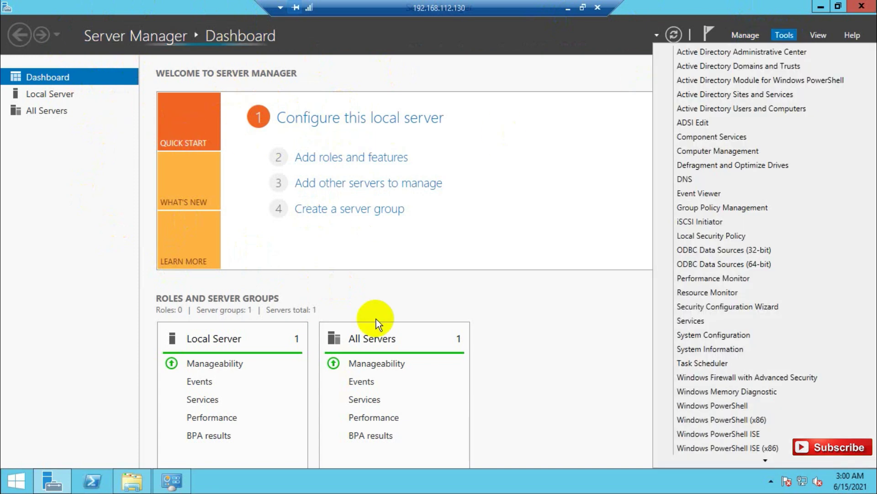
left_click(735, 108)
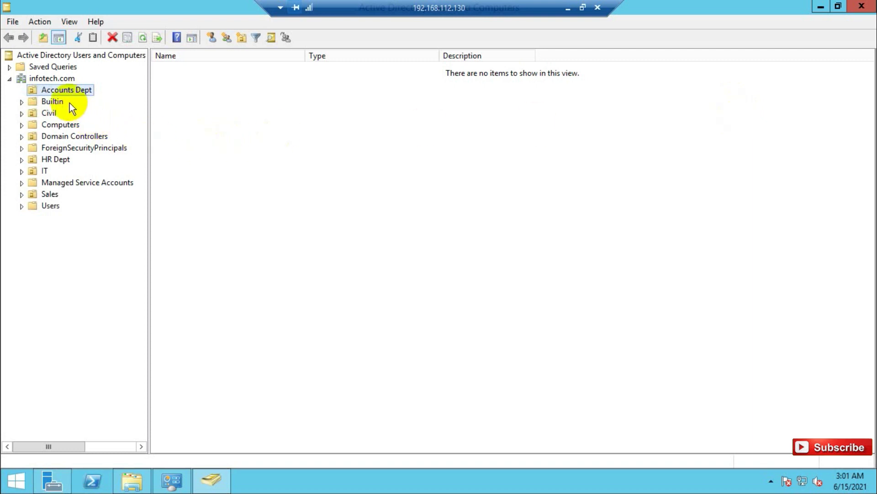
left_click(46, 79)
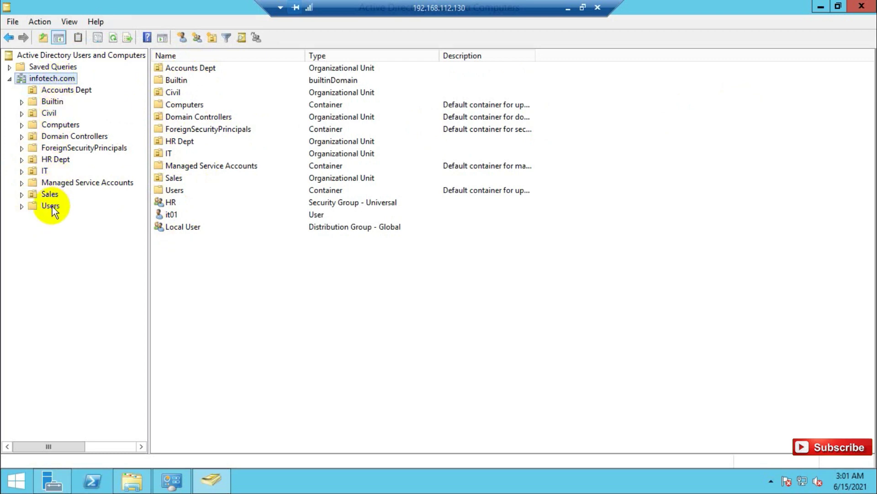
Switch back to the Sophos firewall page and set the server type to Active Directory and the server name to administrator.
left_click(569, 9)
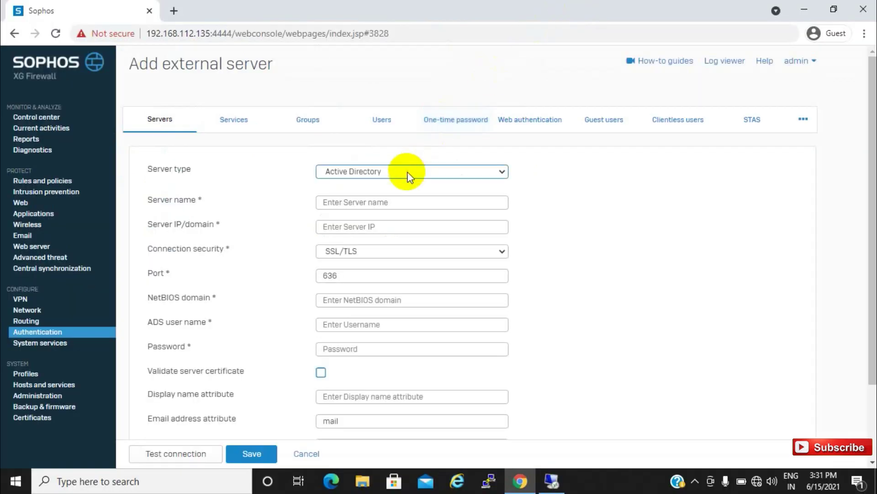
left_click(376, 175)
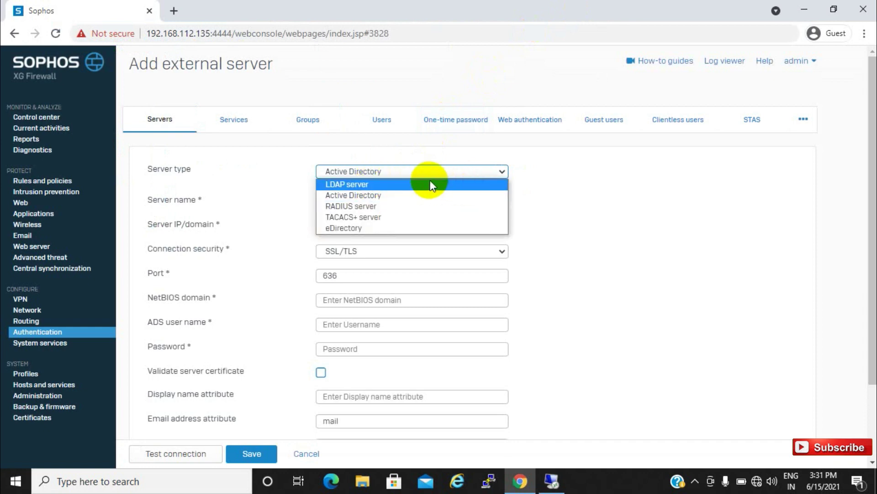
left_click(372, 196)
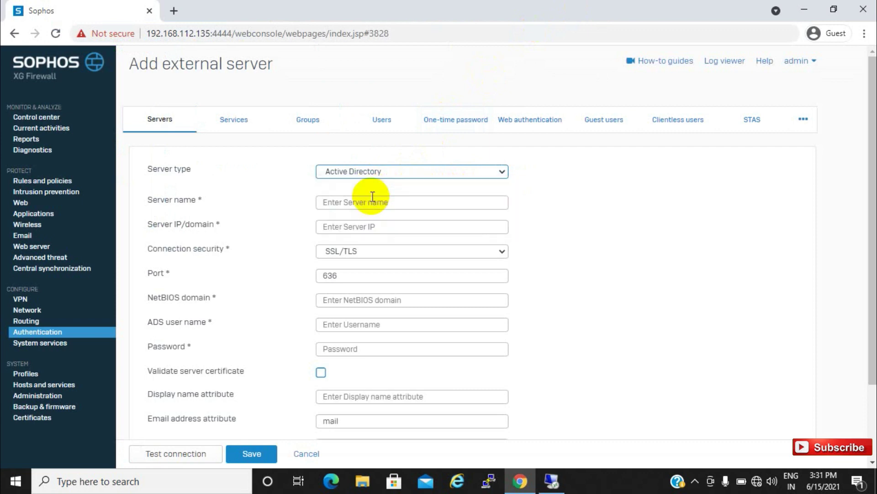
left_click(362, 203)
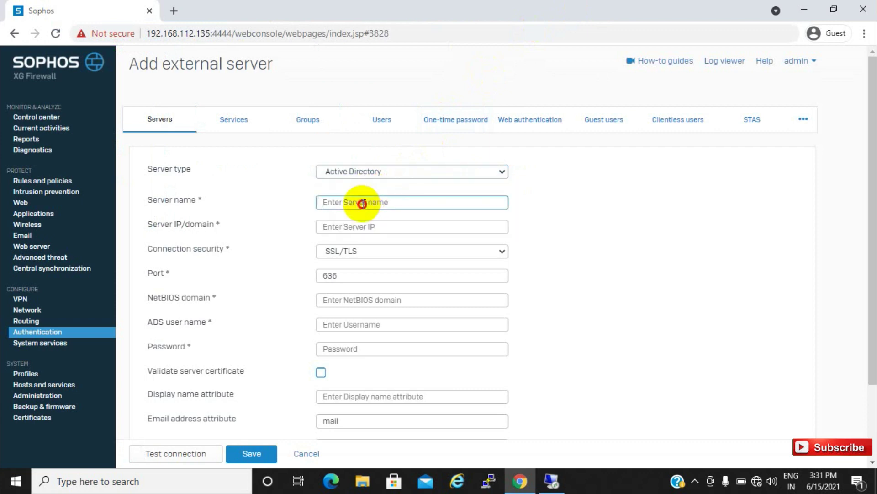
type("a")
key("BackSpace")
type("administrator")
key("Tab")
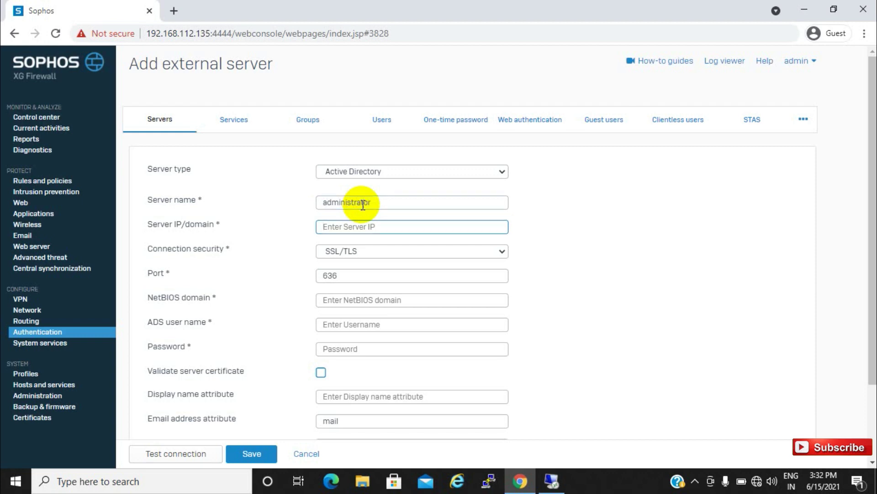
Set the server IP to 192.168.112.130 and check it against the address of the remote session.
type("1")
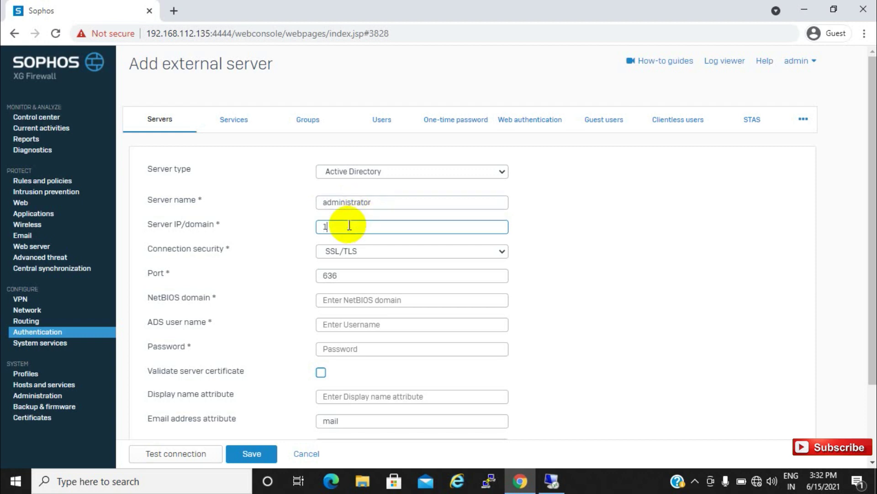
type("92.168.112.130")
left_click(553, 480)
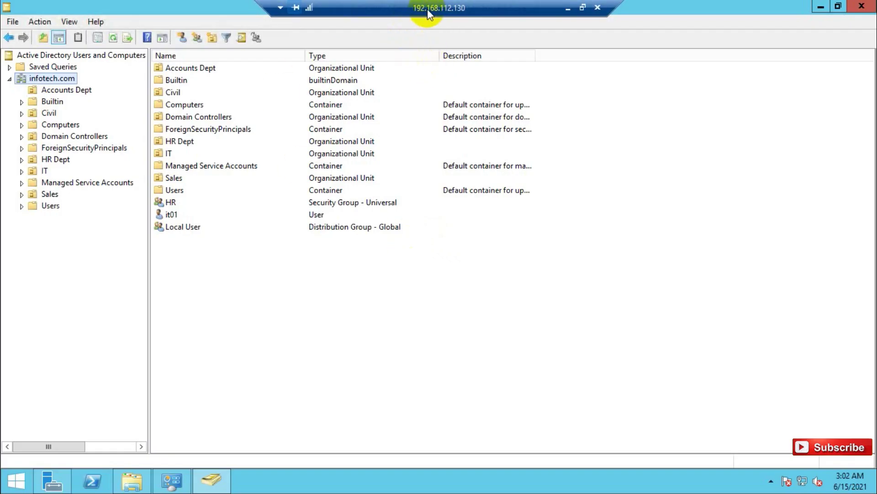
left_click(568, 8)
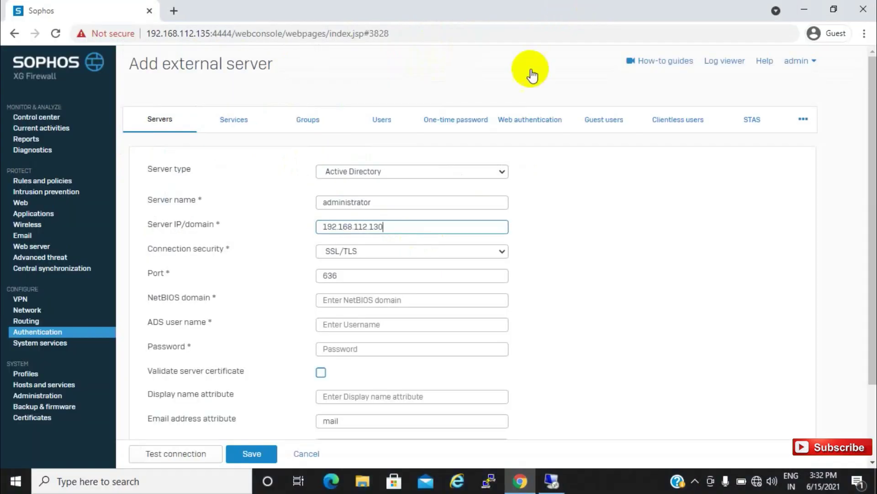
Set the connection security to Plaintext and the NetBIOS domain to administrator.
left_click(377, 253)
left_click(361, 265)
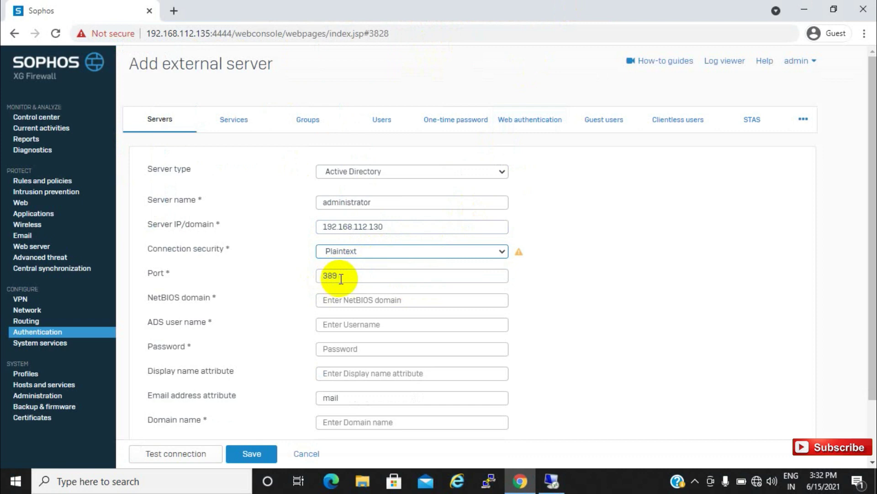
left_click(344, 296)
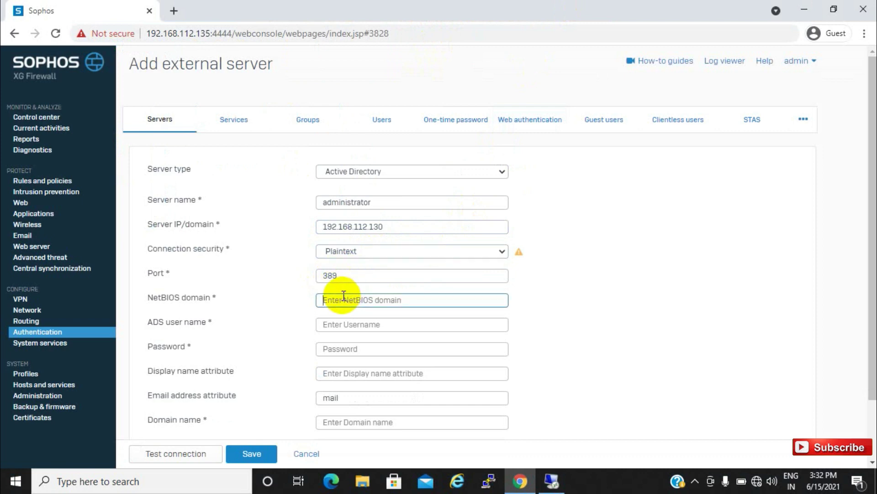
type("administrator")
key("Tab")
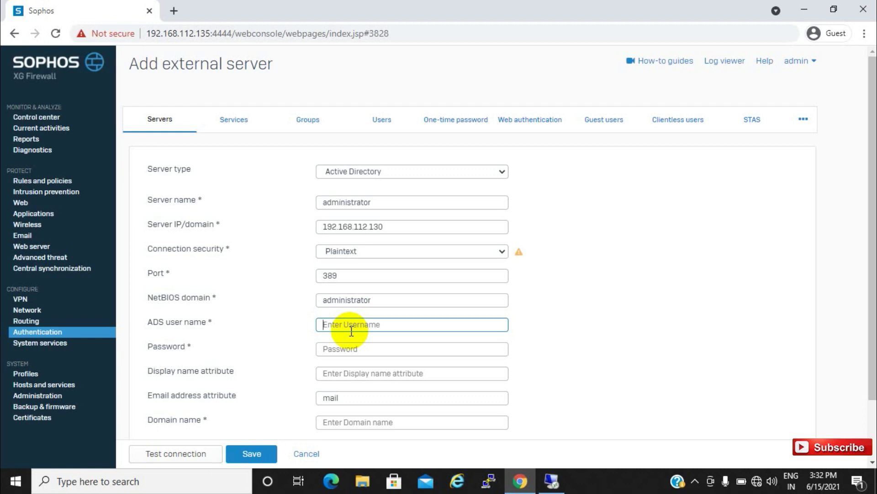
Set the ADS user name to administrator and enter the account password.
type("administrator")
left_click(336, 348)
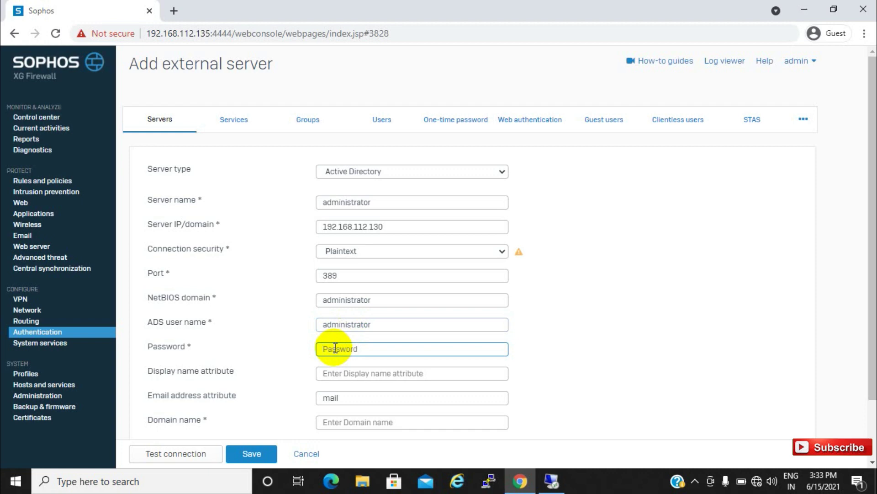
type("*********")
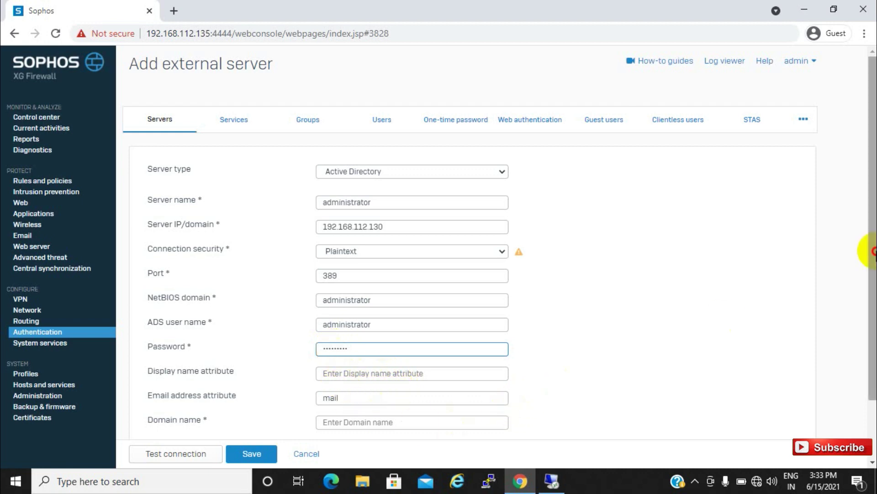
Set the external server's domain name to infotech.com.
left_click_drag(870, 250, 865, 314)
left_click(353, 353)
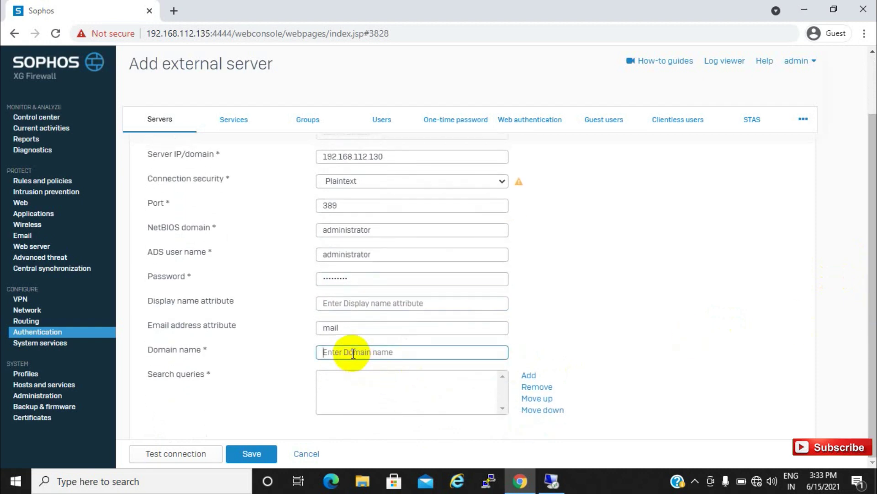
type("infot")
type(".com")
Replace the NetBIOS domain with infotech.
left_click(376, 227)
key("BackSpace")
key("BackSpace")
key("BackSpace")
key("BackSpace")
key("BackSpace")
key("BackSpace")
key("BackSpace")
key("BackSpace")
key("BackSpace")
key("BackSpace")
key("BackSpace")
key("BackSpace")
key("BackSpace")
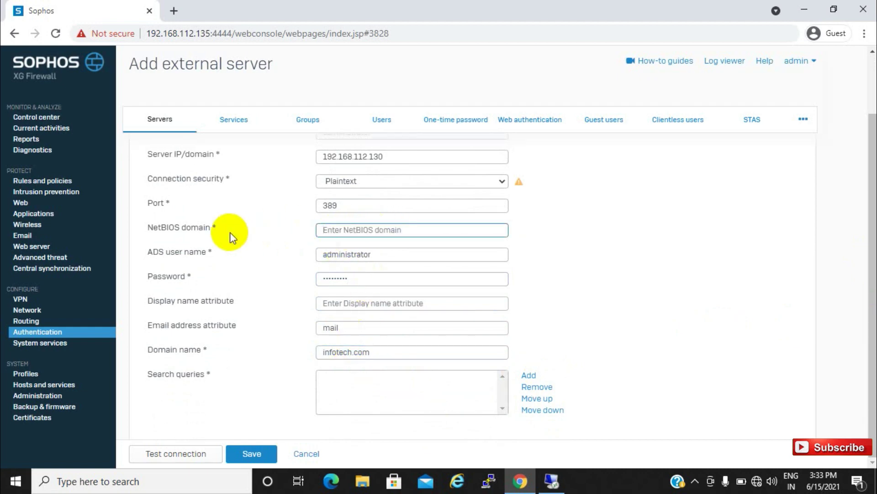
type("infotech")
left_click(647, 302)
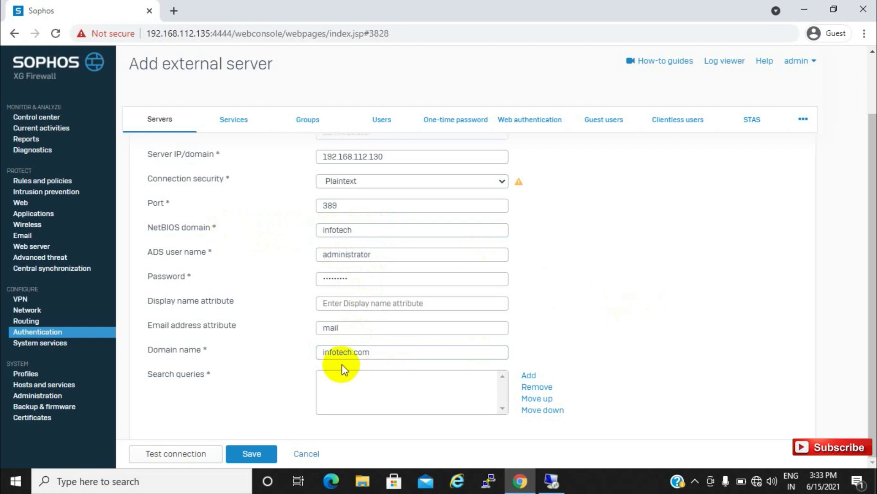
Add the search query dc=infotech,dc=com to the external server.
left_click(528, 376)
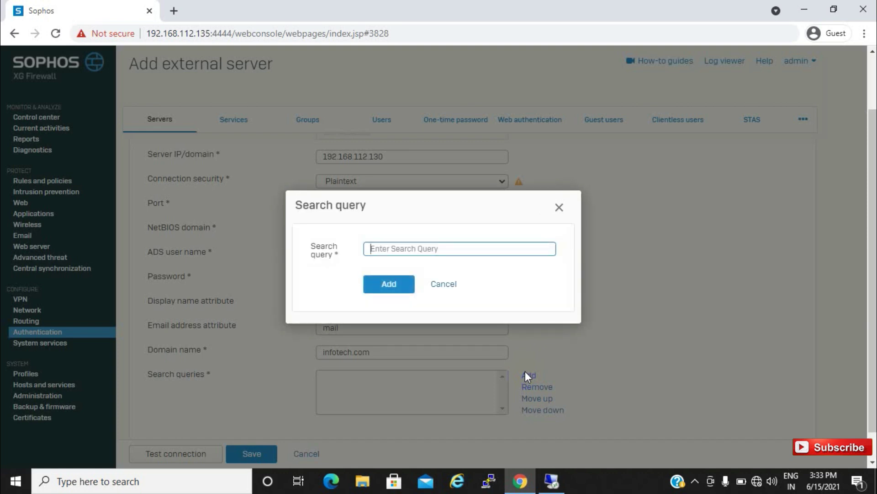
type("dc=infotech,dc=com")
key("ctrl+a")
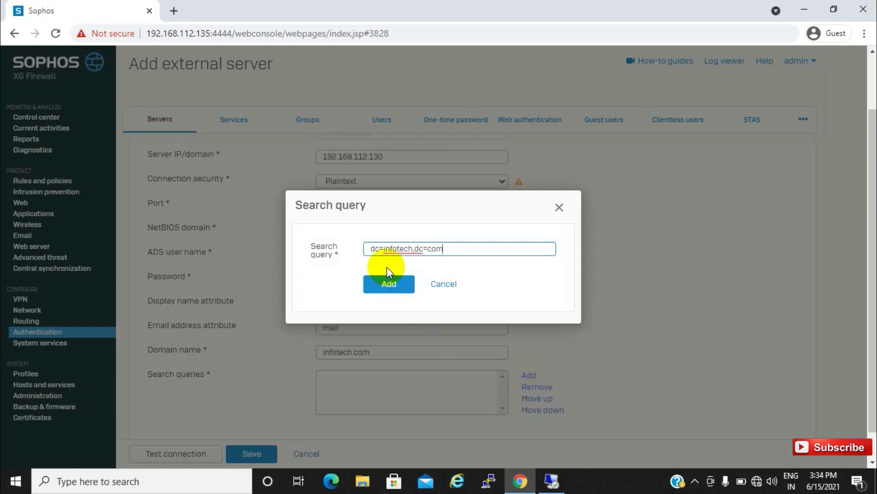
left_click(376, 255)
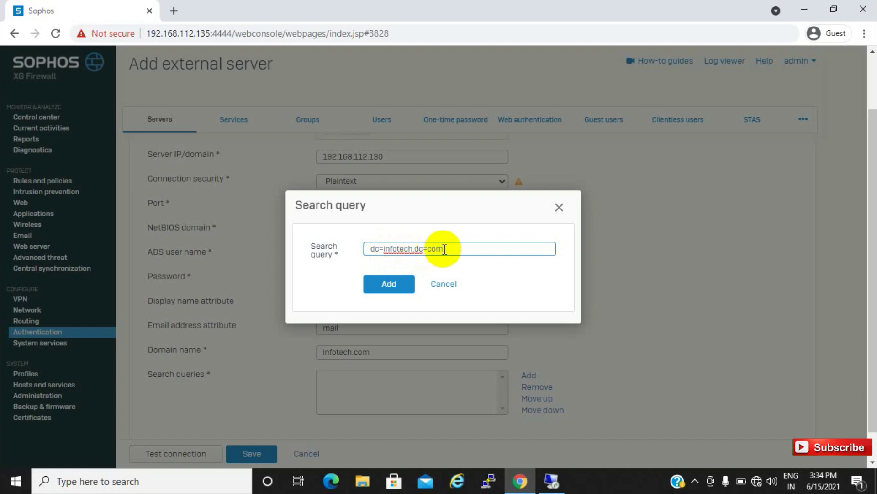
left_click(371, 293)
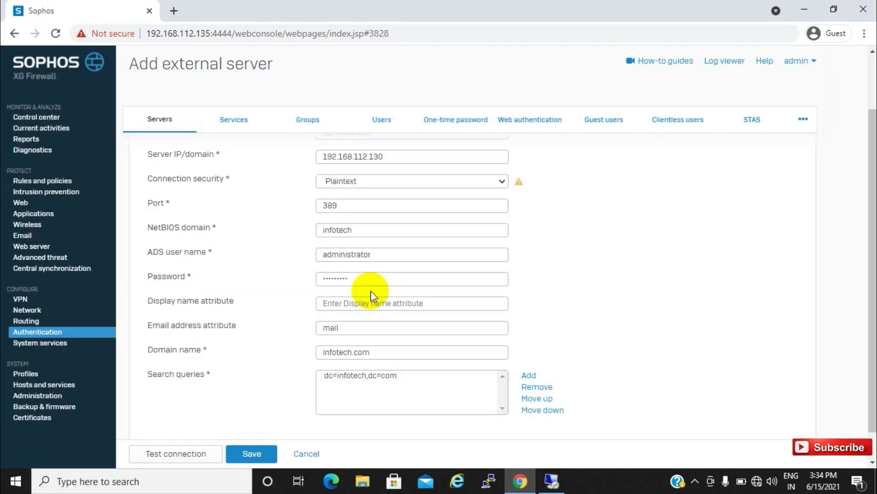
Try a capital first letter in the server name and restore it to lowercase.
left_click_drag(874, 319, 874, 280)
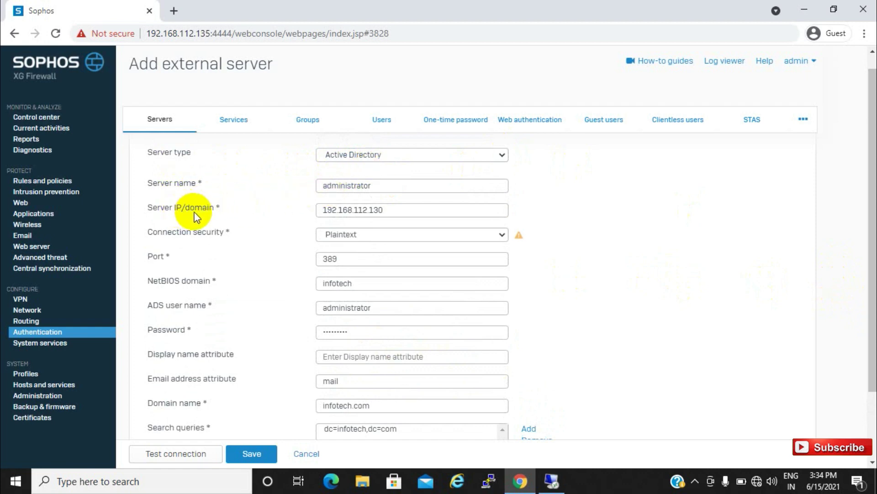
left_click(328, 184)
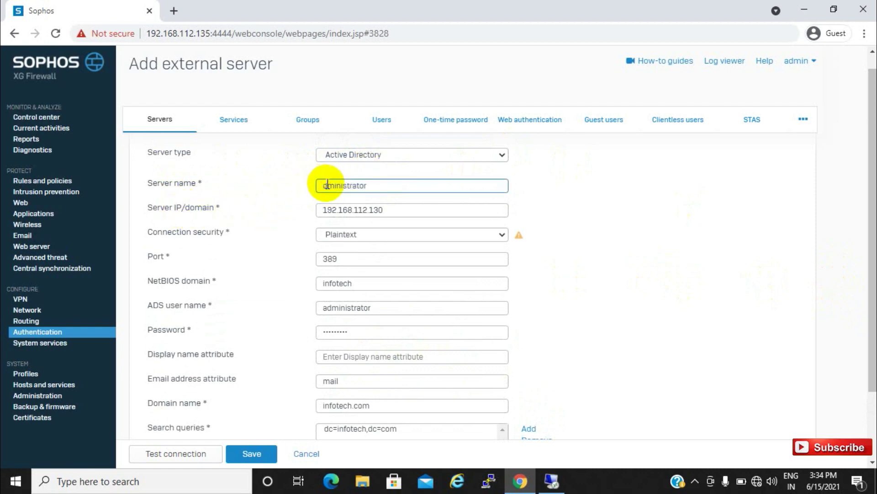
key("BackSpace")
type("A")
key("BackSpace")
type("a")
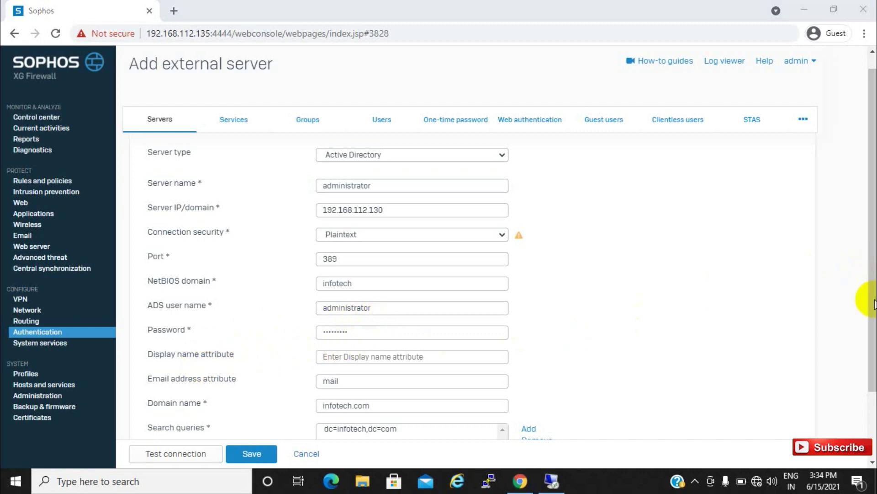
Test the connection to the Active Directory server, review the entered settings and save the external server.
left_click_drag(863, 293, 864, 361)
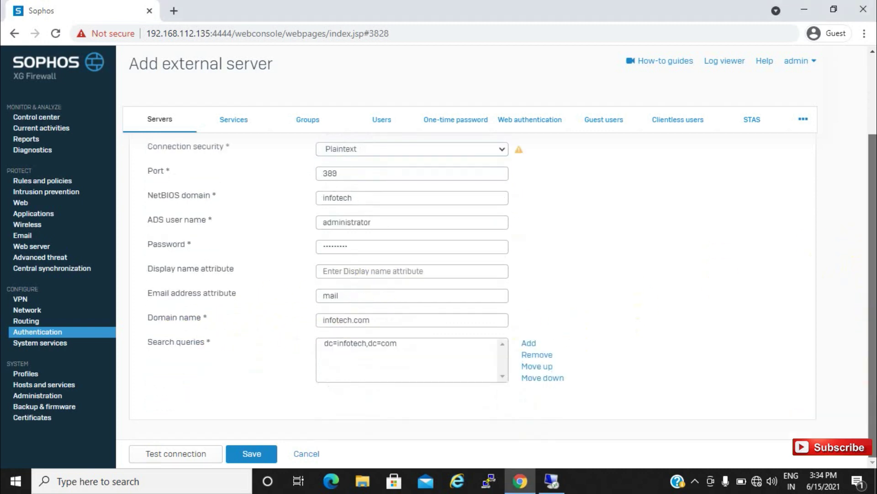
left_click(206, 456)
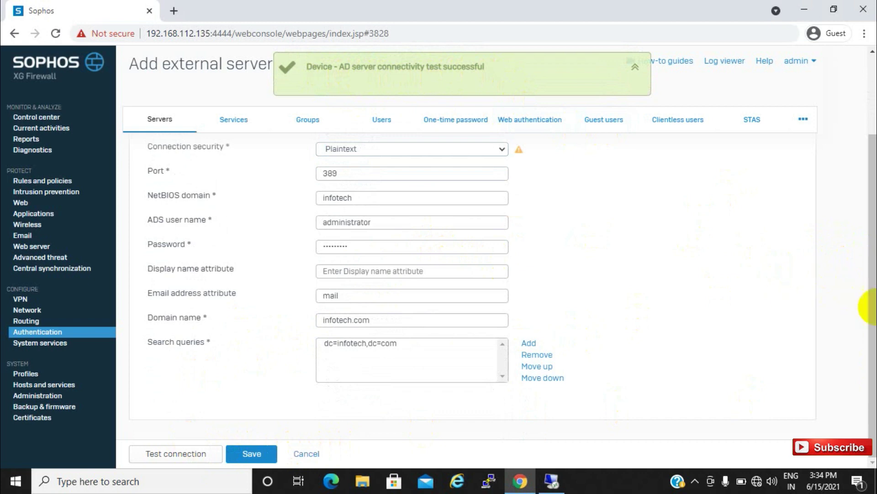
left_click_drag(871, 314, 871, 266)
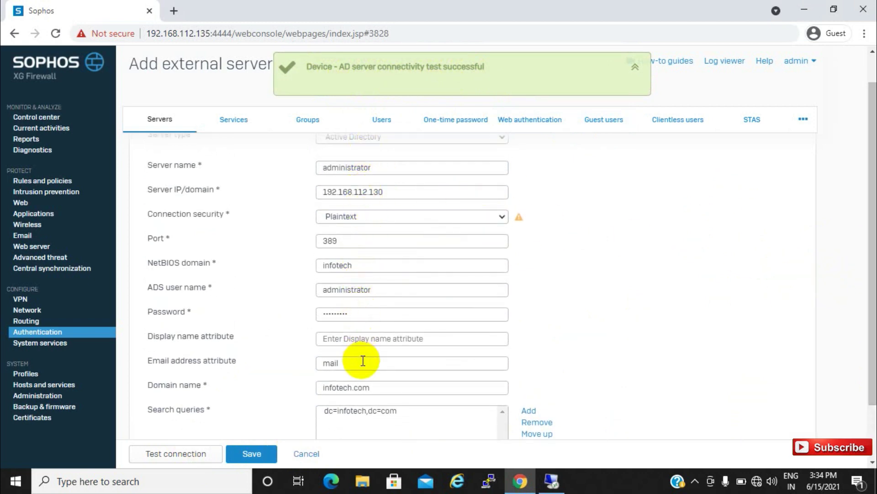
left_click_drag(871, 193, 794, 269)
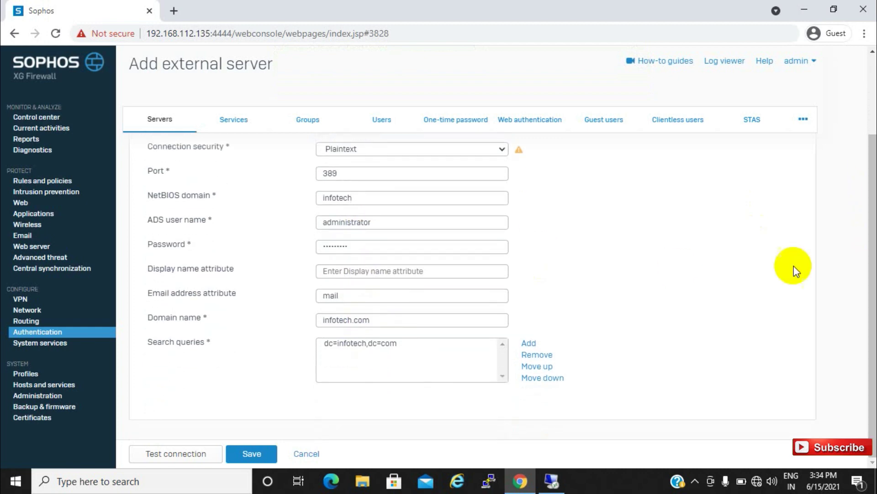
left_click(250, 455)
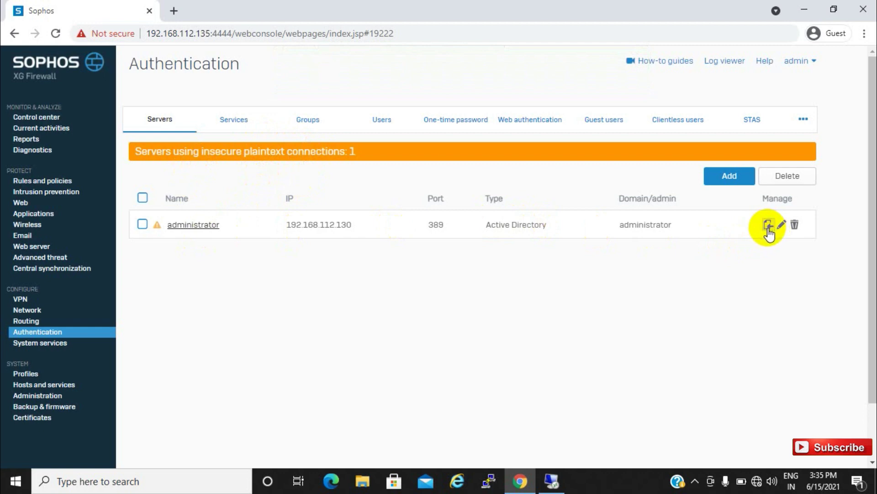
Look through the firewall's existing authentication groups and users, and return to the list of servers.
left_click(303, 128)
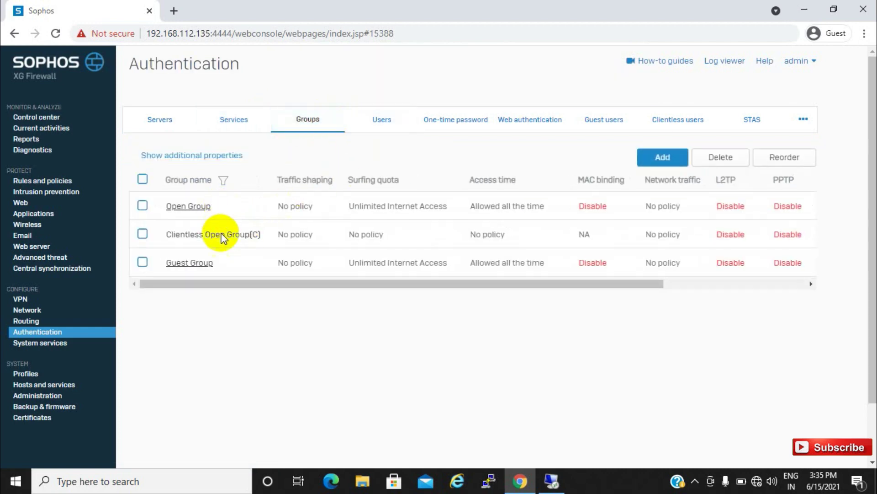
left_click(383, 118)
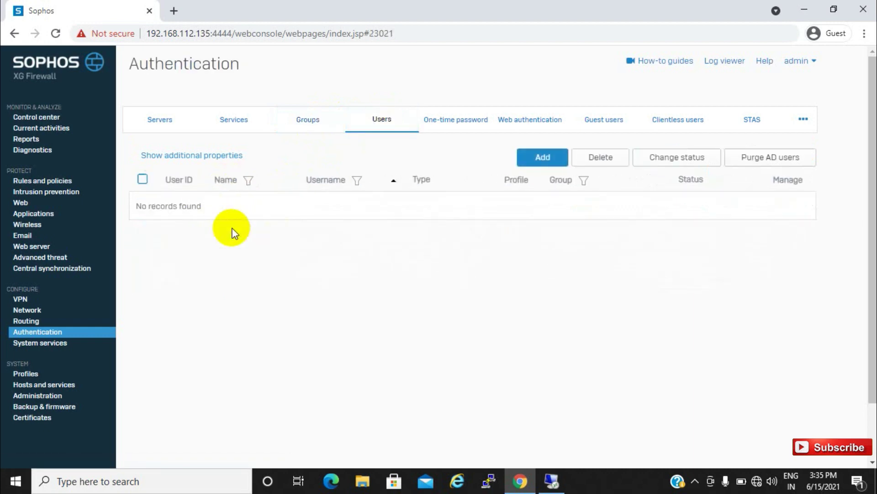
left_click(151, 123)
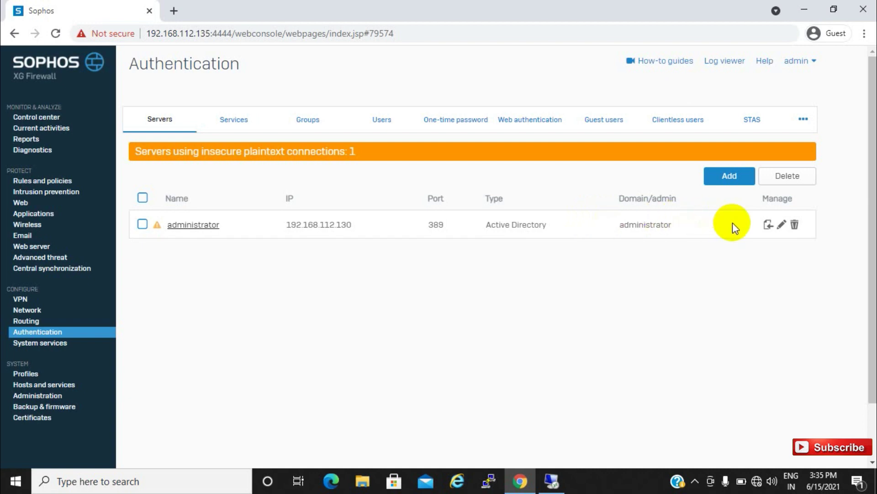
Start the group import wizard for the administrator server and provide dc=infotech,dc=com as the base DN.
left_click(769, 228)
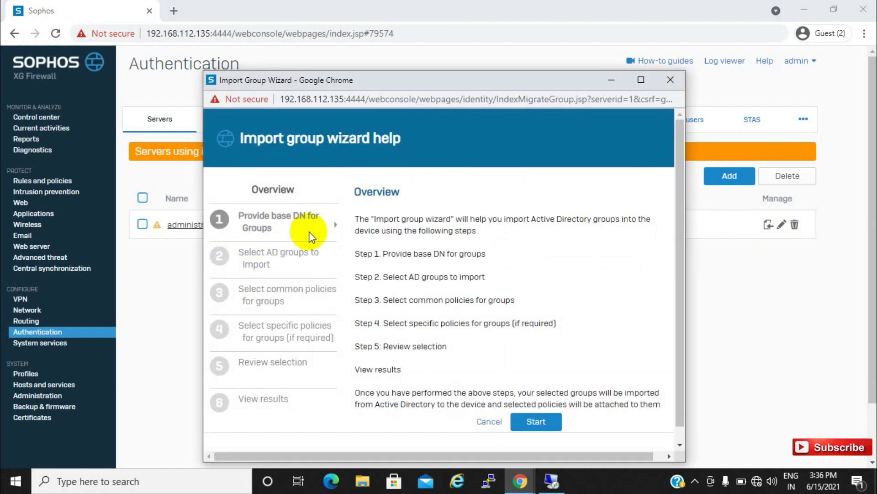
left_click(537, 422)
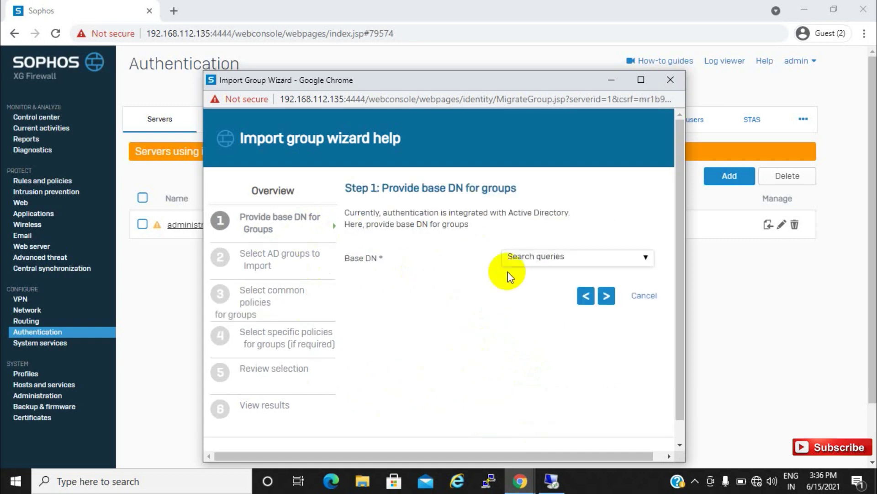
left_click(580, 255)
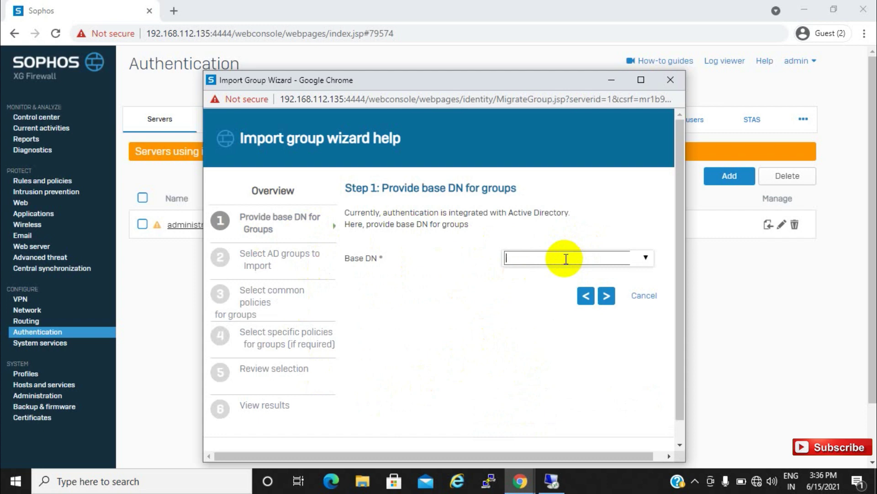
type("dc=infotech,dc=com")
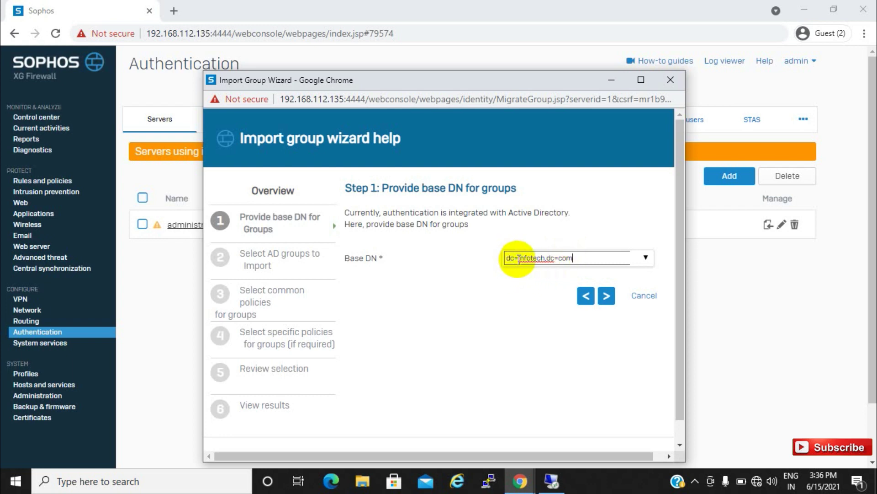
double_click(515, 258)
left_click(529, 257)
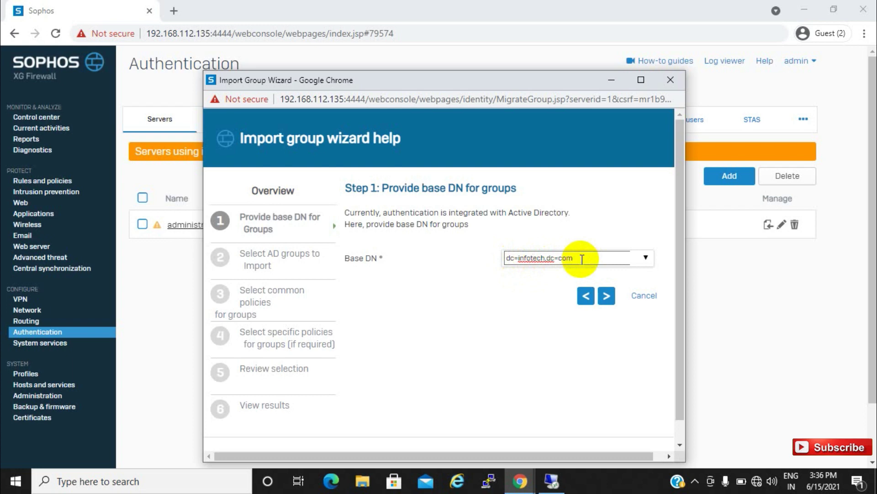
left_click(607, 300)
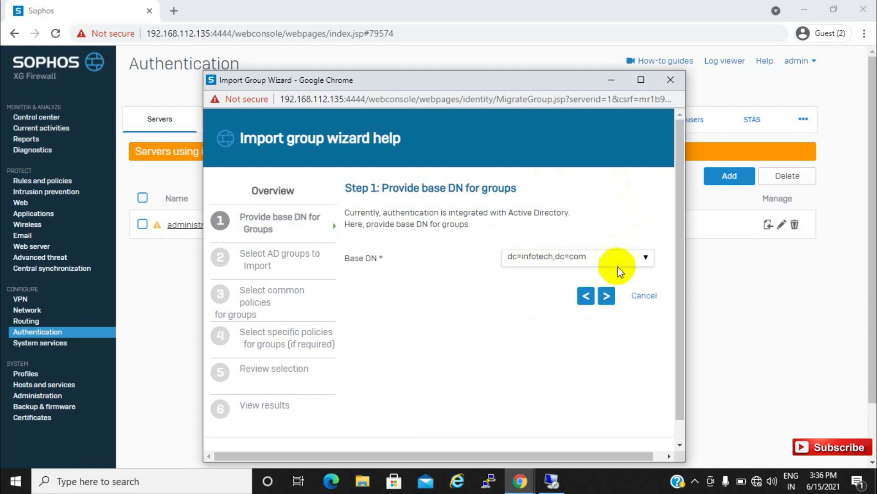
left_click(602, 301)
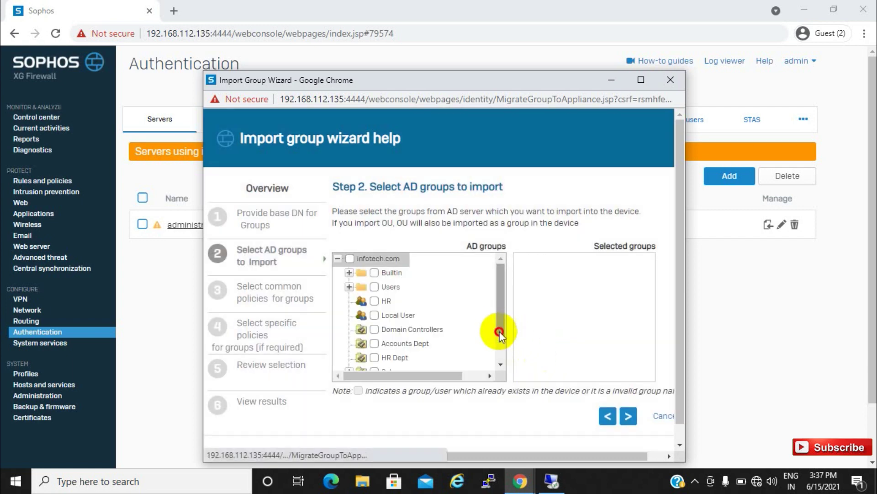
Compare the AD groups offered for import with the infotech.com contents in the remote Active Directory Users and Computers session.
left_click_drag(501, 328, 503, 278)
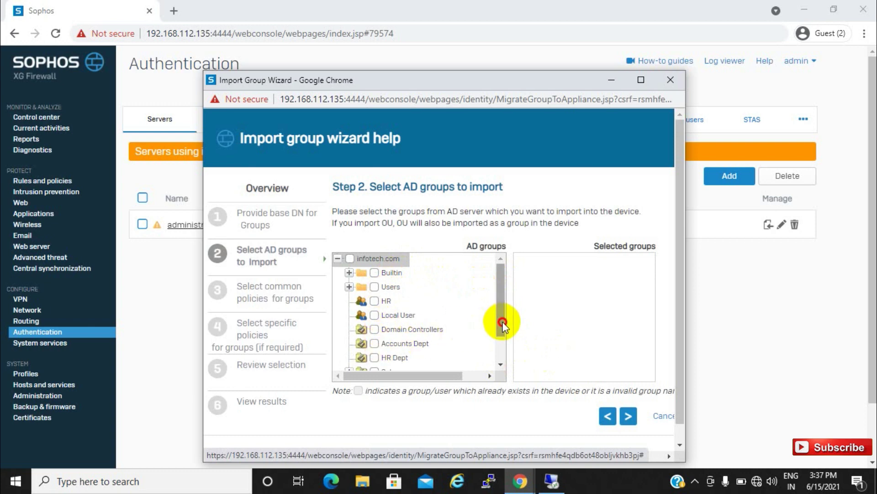
left_click_drag(501, 320, 499, 352)
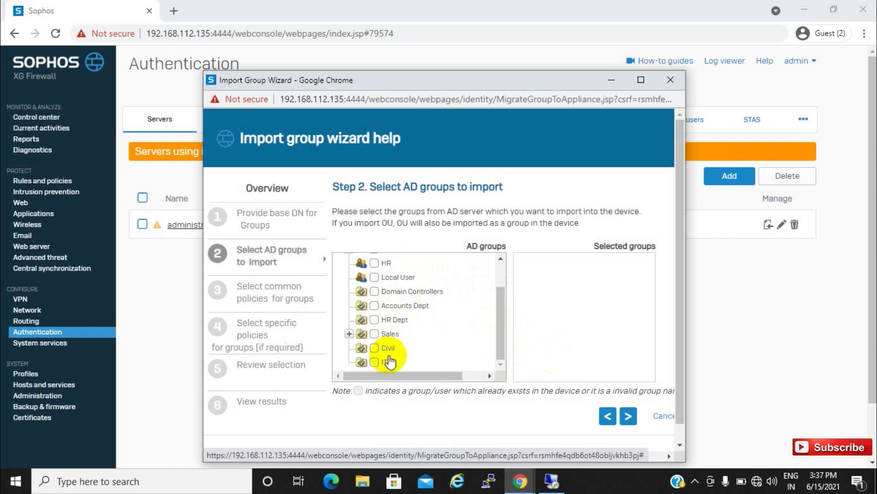
left_click(558, 482)
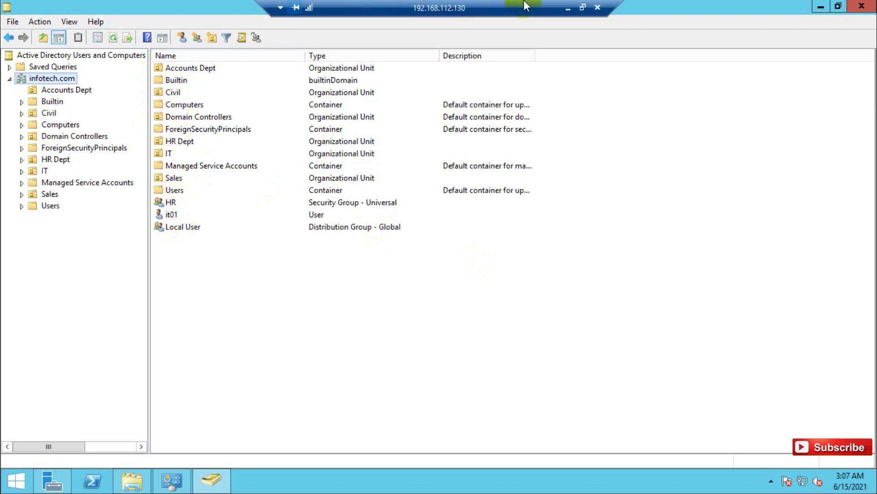
left_click(568, 7)
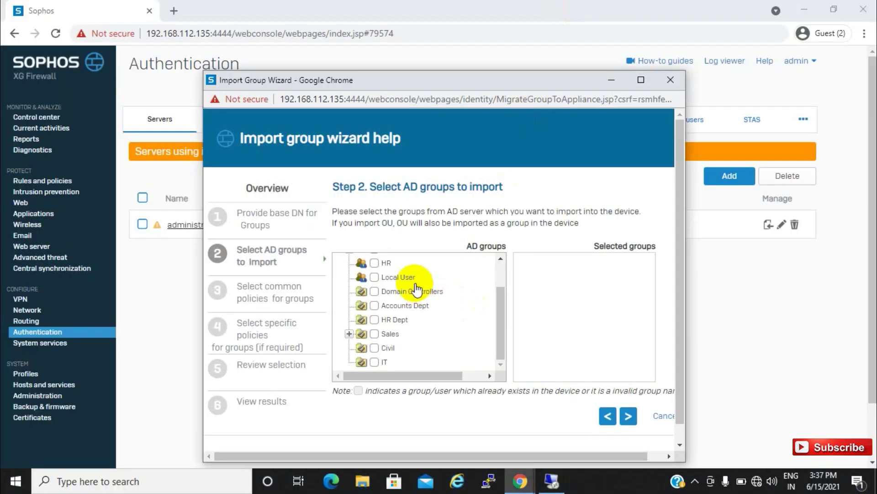
Select the entire infotech.com domain with all its groups for import and proceed to the common policies.
left_click_drag(498, 343, 505, 294)
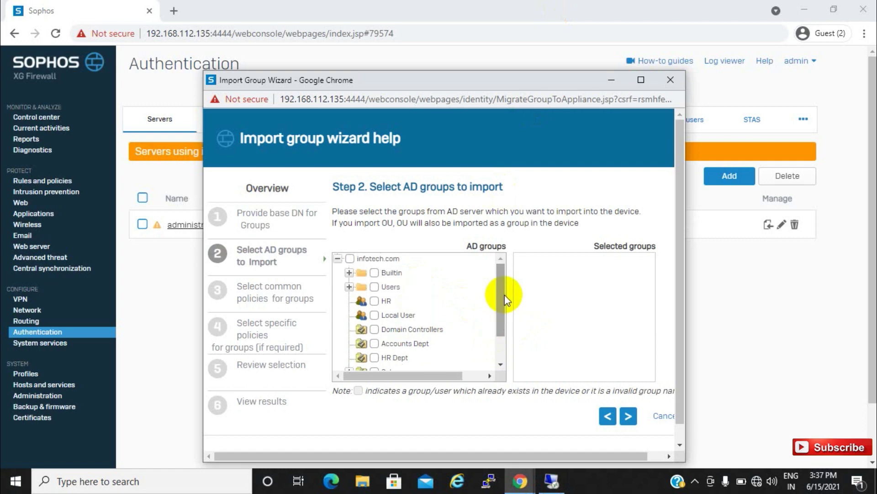
left_click(350, 258)
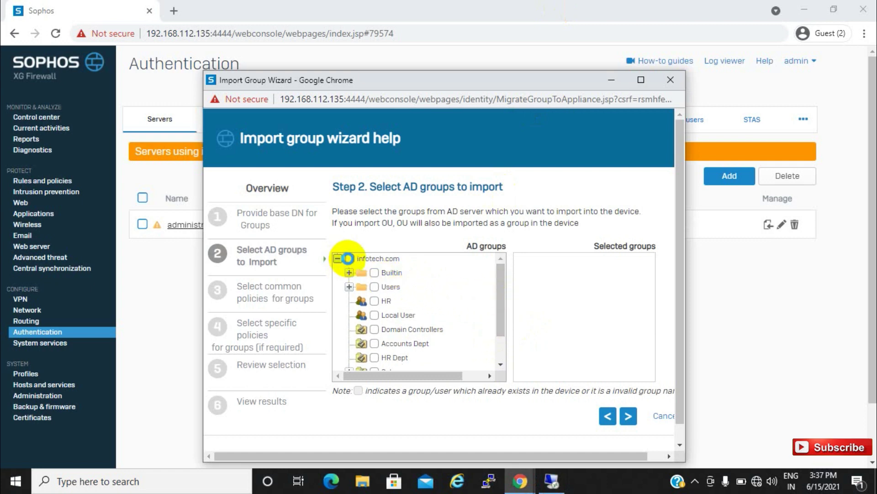
left_click_drag(506, 315, 502, 350)
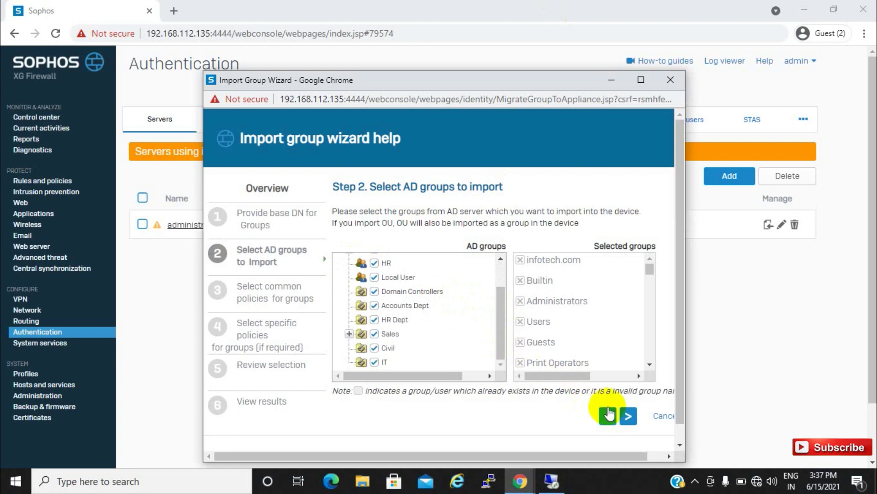
left_click(627, 418)
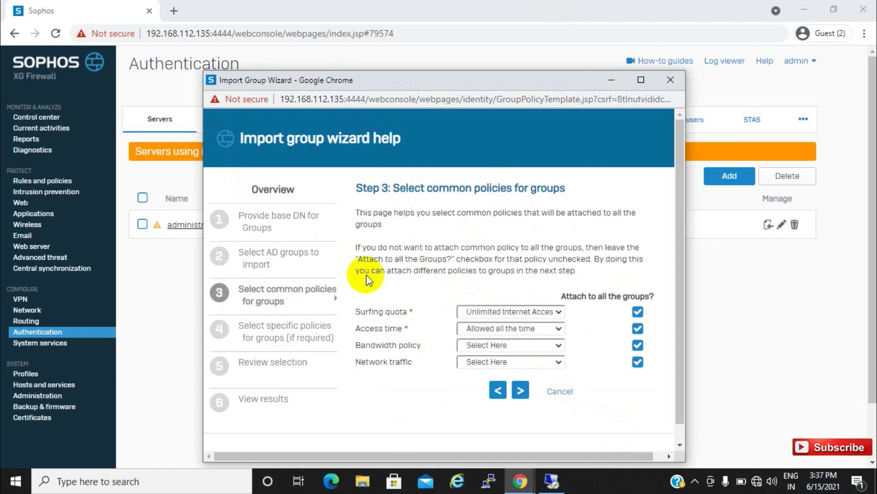
Complete the group import with Unlimited Internet Access and Allowed all the time as common policies, confirm the migration and close the wizard.
left_click(520, 392)
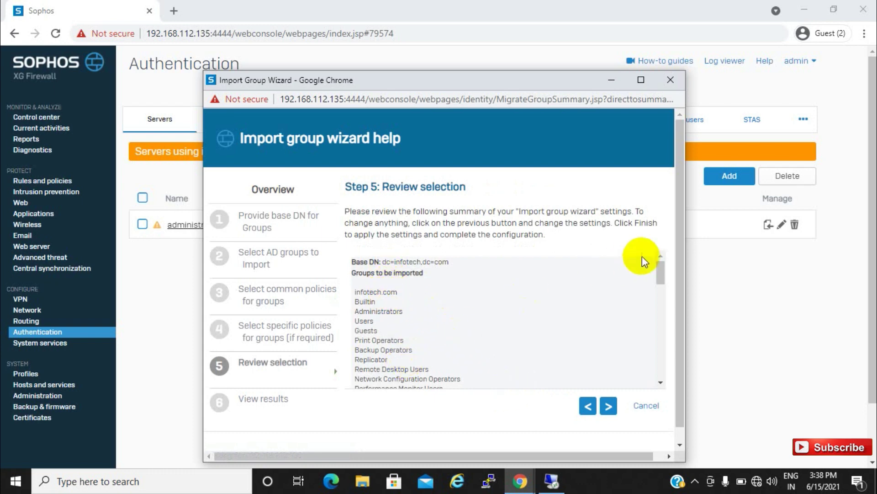
left_click_drag(660, 273, 657, 372)
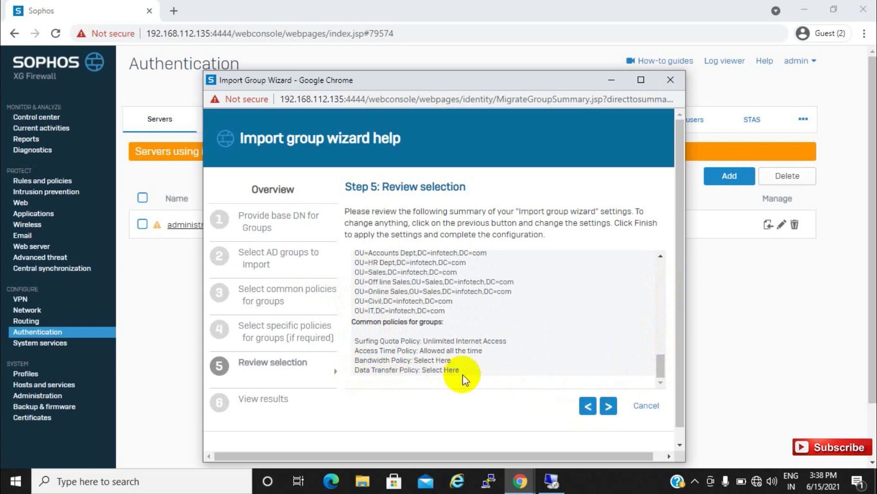
left_click(610, 407)
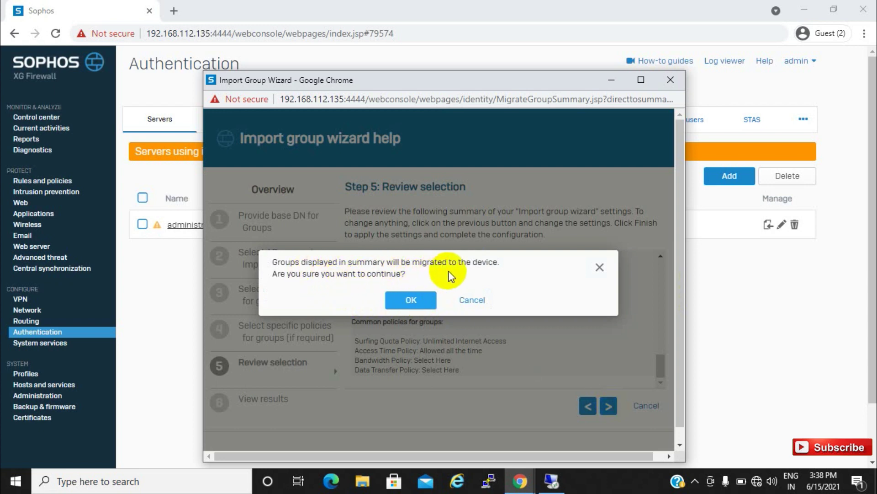
left_click(416, 287)
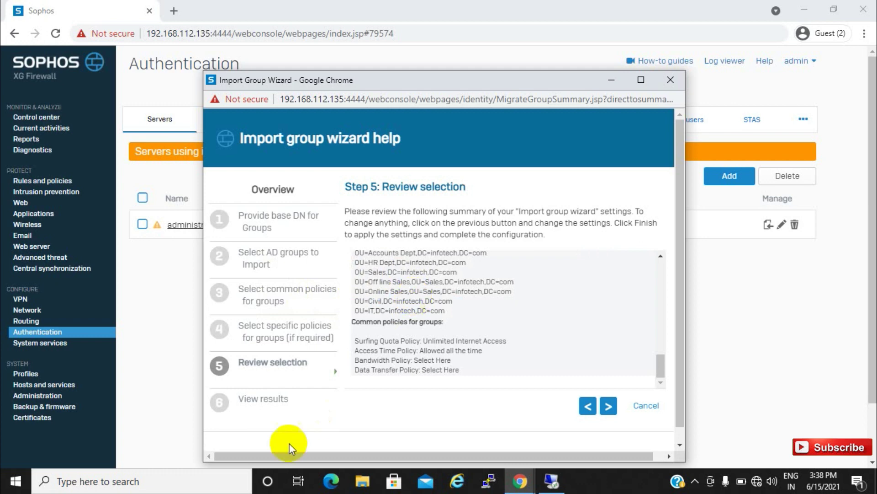
left_click(609, 405)
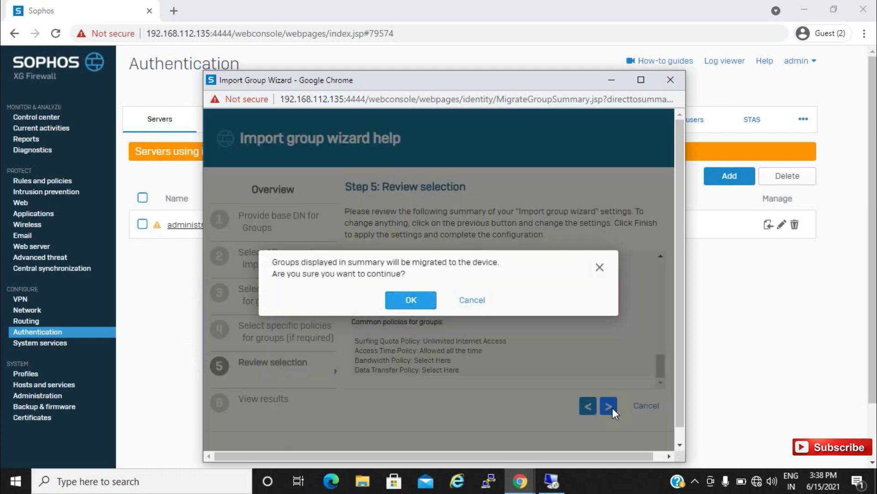
left_click(414, 297)
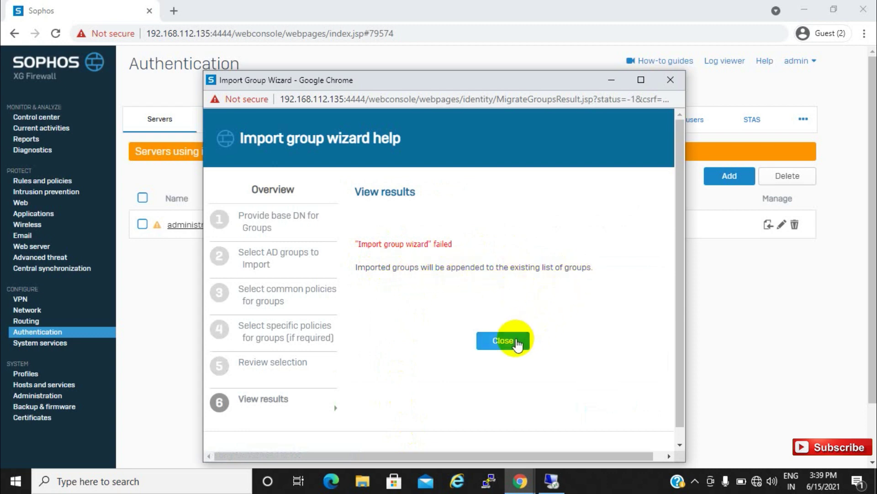
left_click(517, 340)
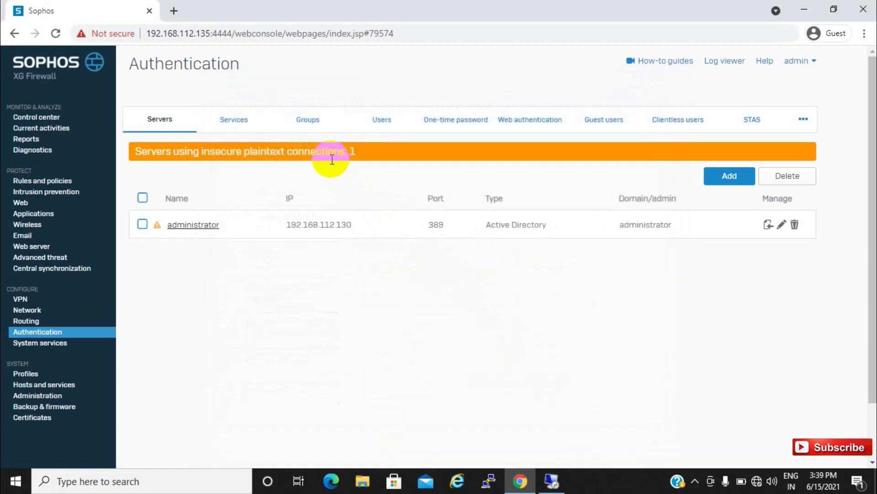
Examine the firewall's authentication groups for the imported AD entries and check the list of users.
left_click(312, 124)
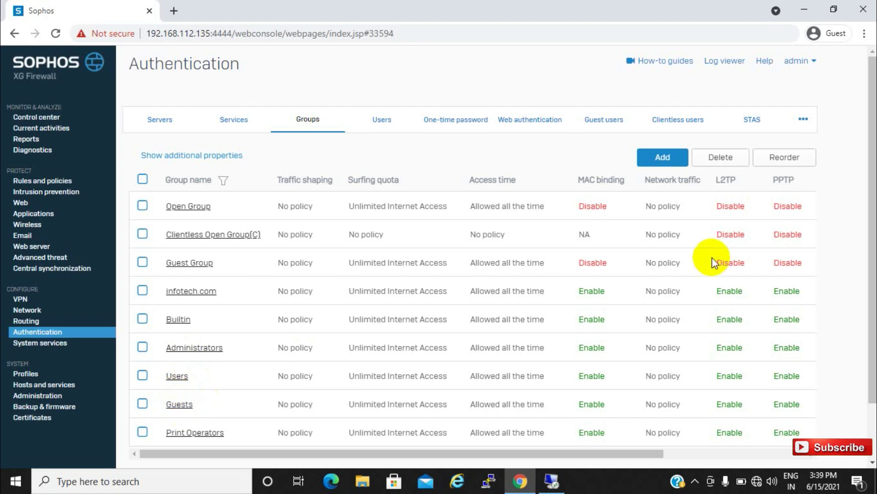
left_click_drag(868, 192, 869, 250)
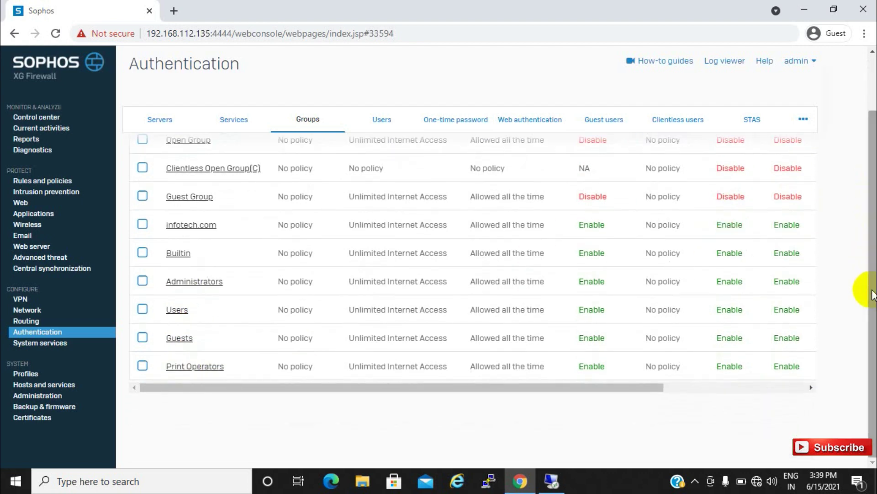
left_click_drag(484, 387, 225, 361)
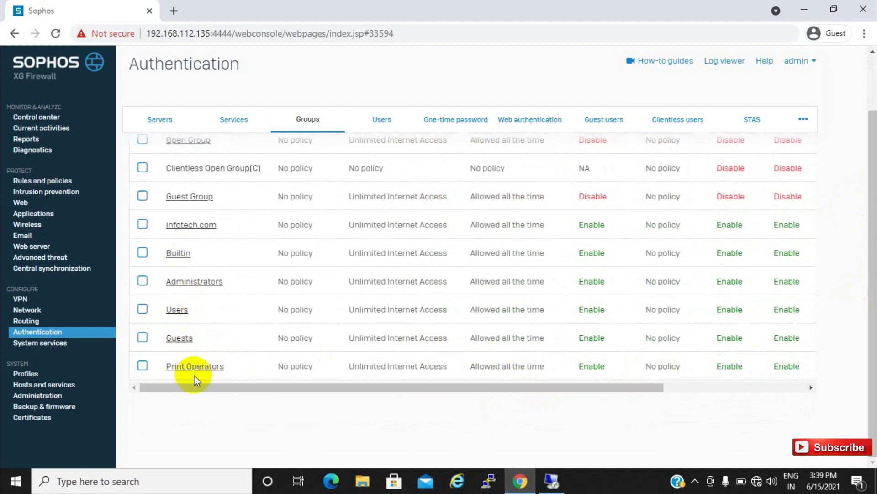
left_click(390, 119)
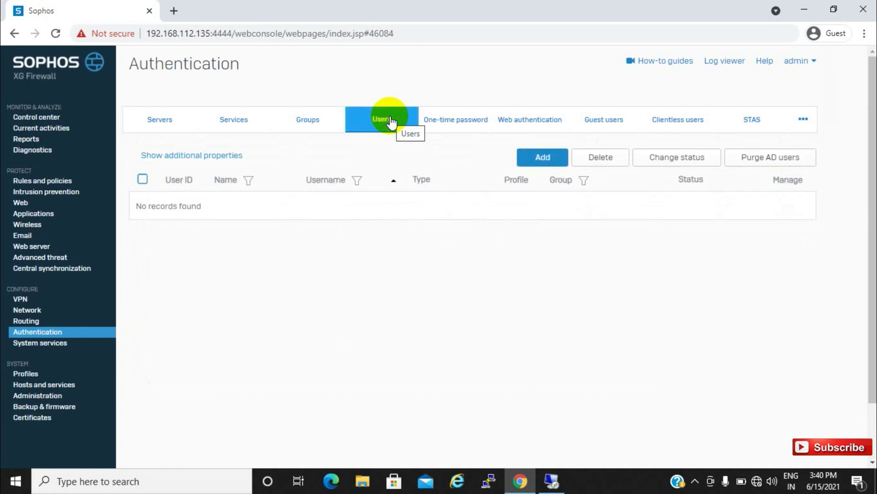
left_click(334, 122)
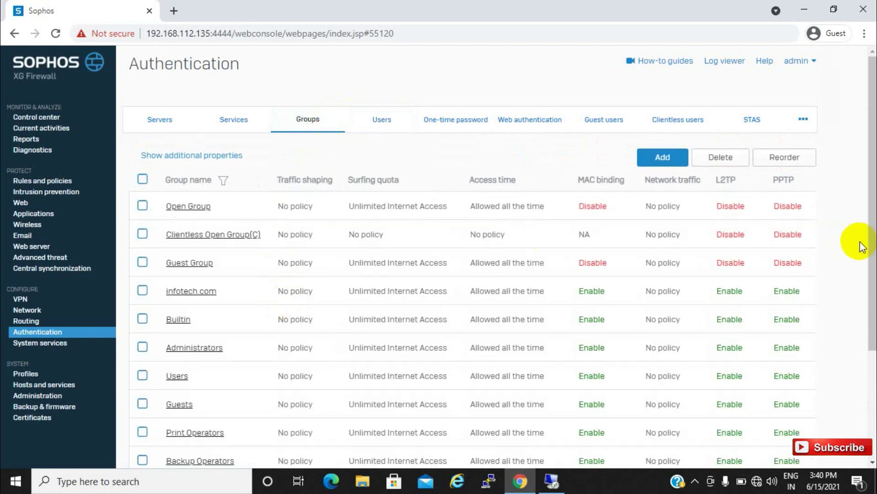
left_click_drag(872, 242, 873, 366)
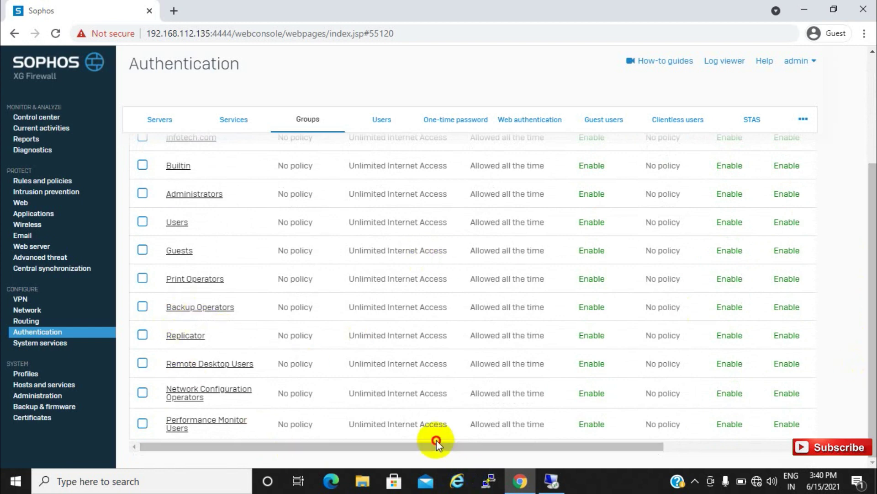
left_click_drag(547, 448, 480, 435)
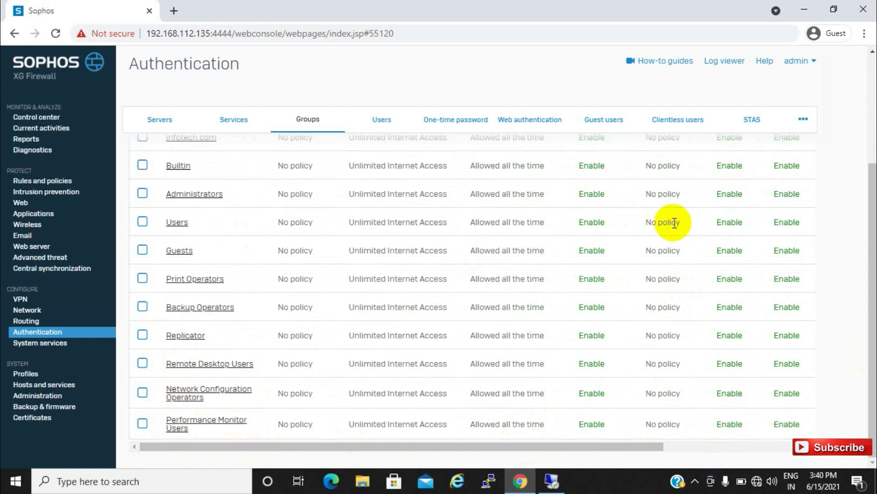
left_click_drag(872, 242, 870, 141)
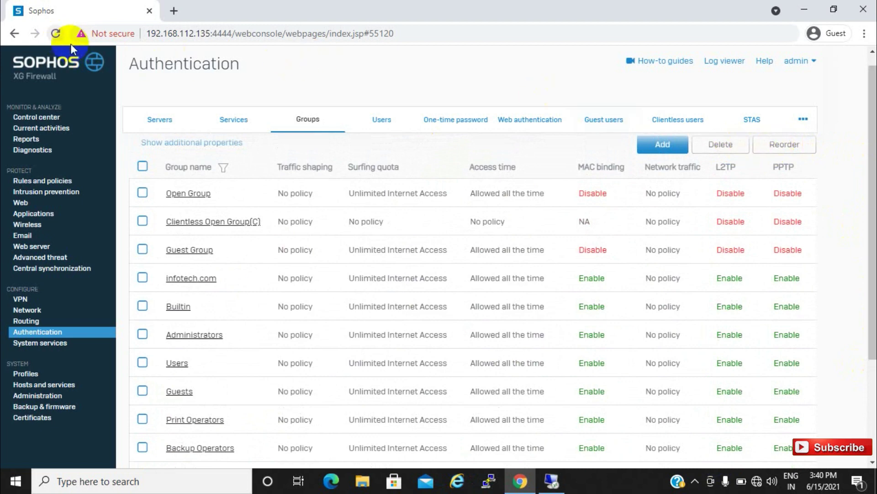
Compare the refreshed list of authentication groups with the infotech.com contents in the remote Active Directory Users and Computers session.
left_click(233, 121)
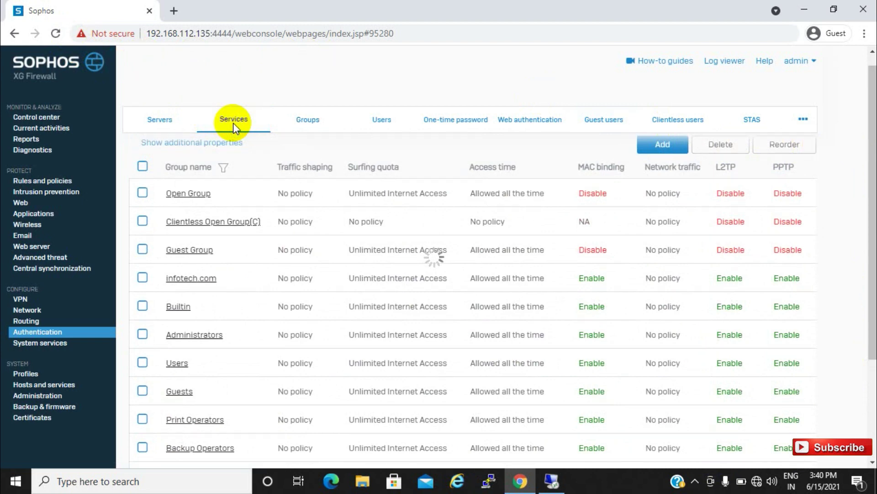
left_click(300, 133)
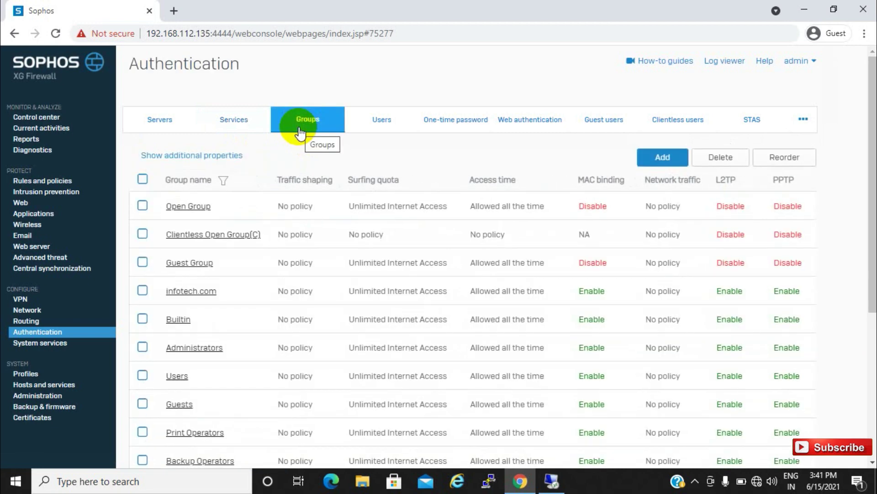
left_click_drag(873, 213, 864, 358)
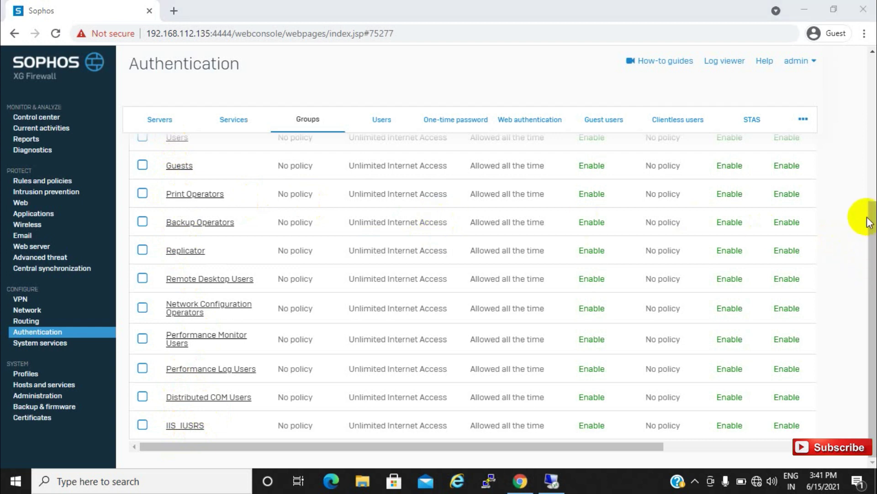
left_click_drag(872, 226, 872, 125)
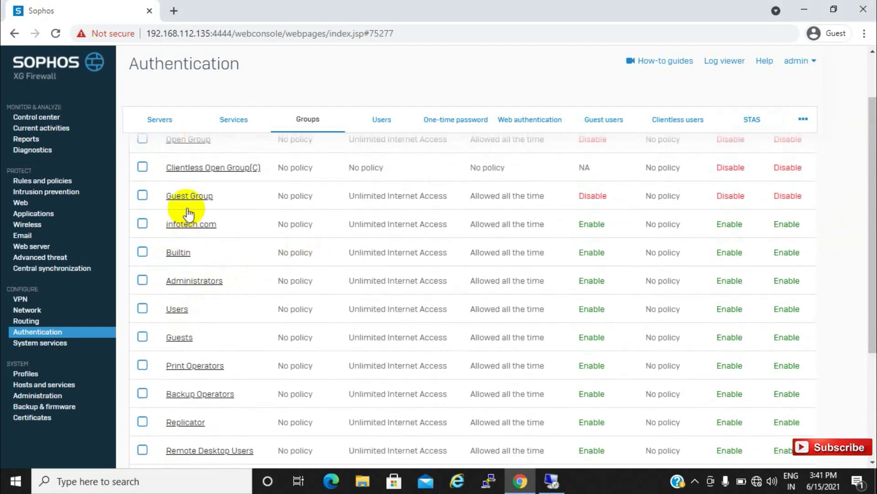
left_click(543, 488)
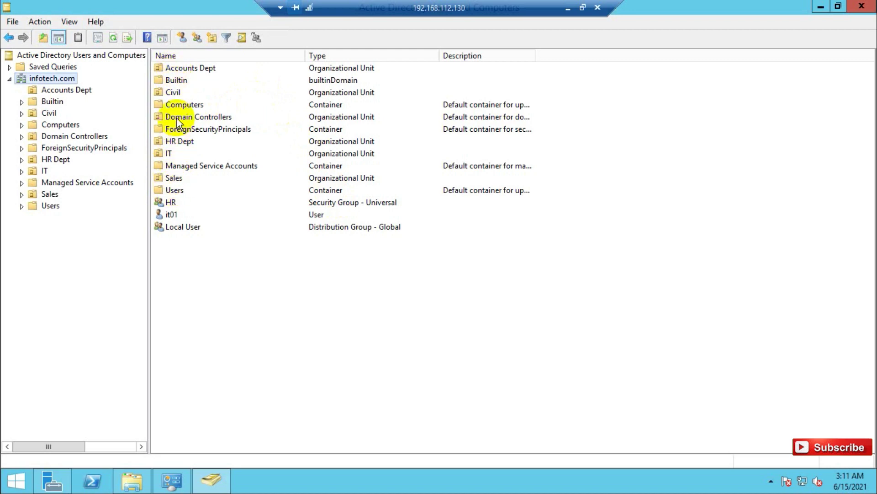
left_click(568, 7)
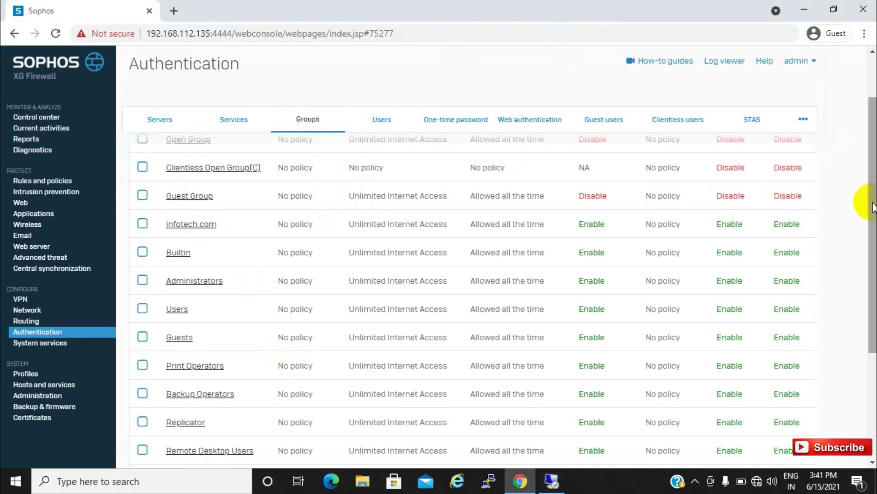
left_click_drag(873, 197, 873, 137)
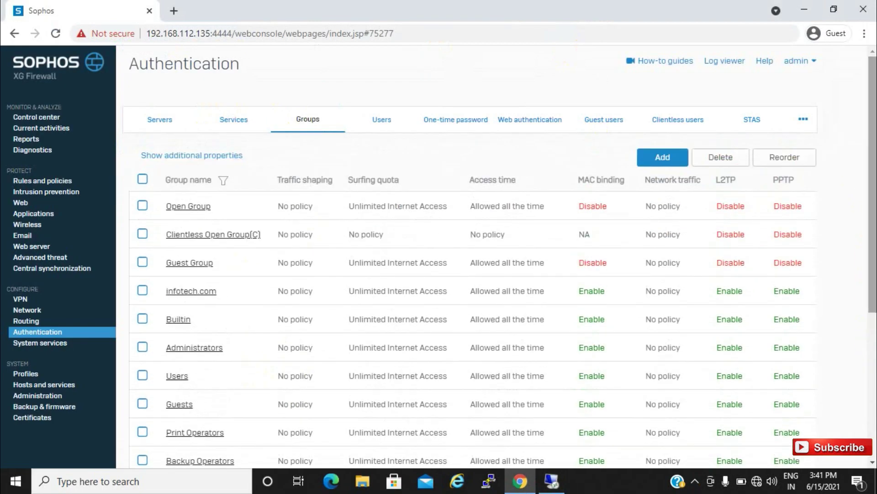
Inspect the group order in the reorder view and go through both pages of the authentication group list.
left_click(780, 158)
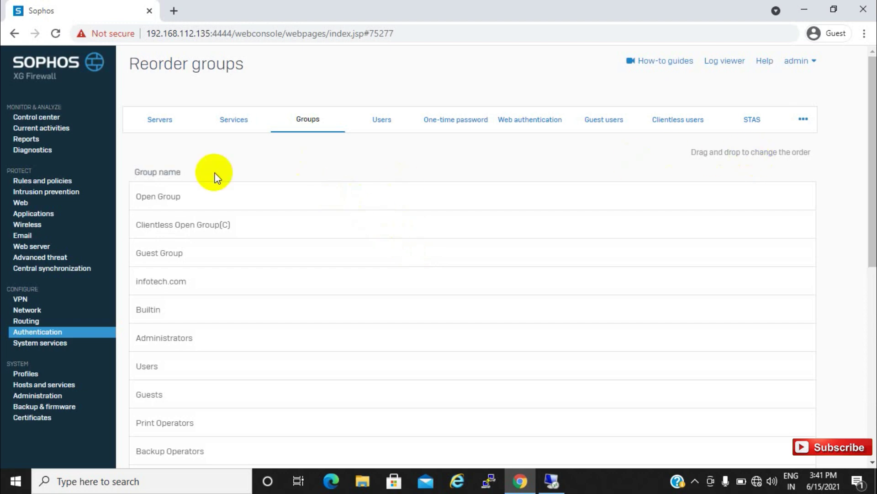
left_click(318, 121)
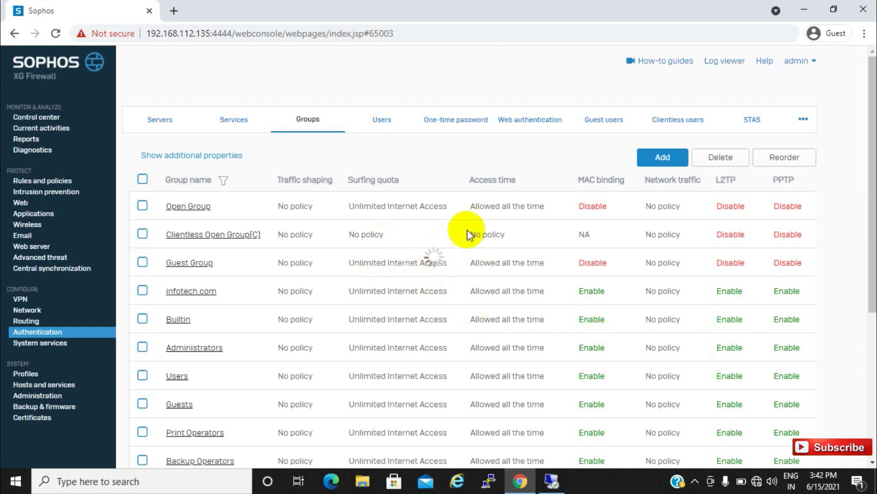
left_click_drag(863, 206, 872, 361)
left_click_drag(862, 409, 863, 146)
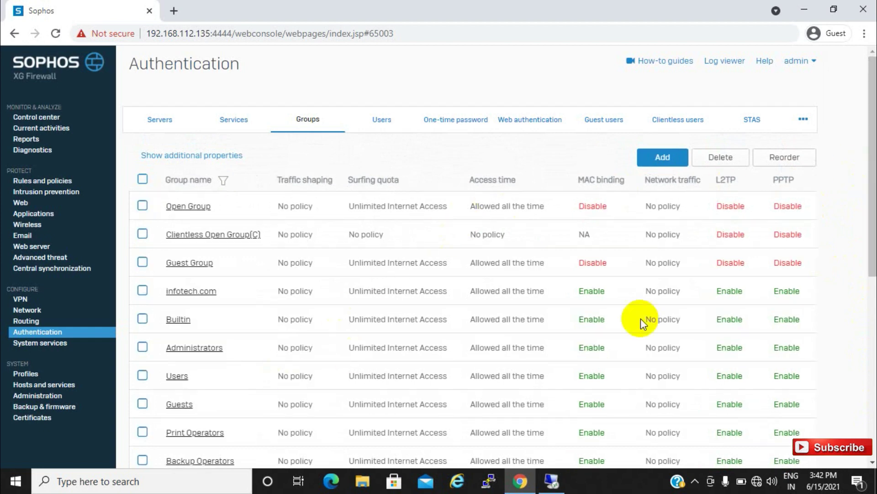
left_click_drag(873, 215, 873, 395)
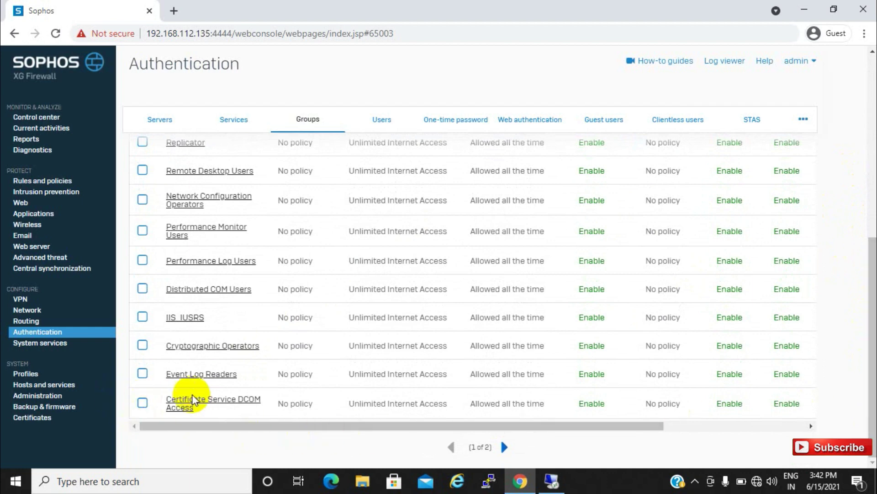
left_click(504, 447)
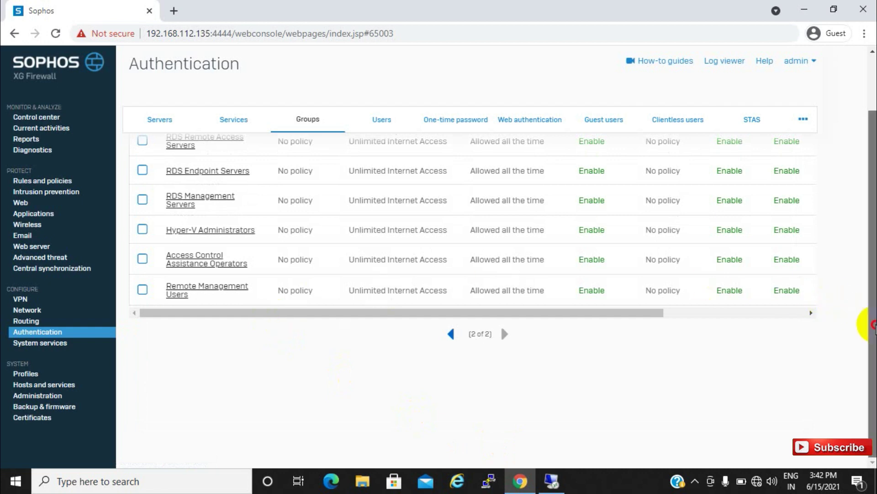
left_click_drag(871, 304, 872, 263)
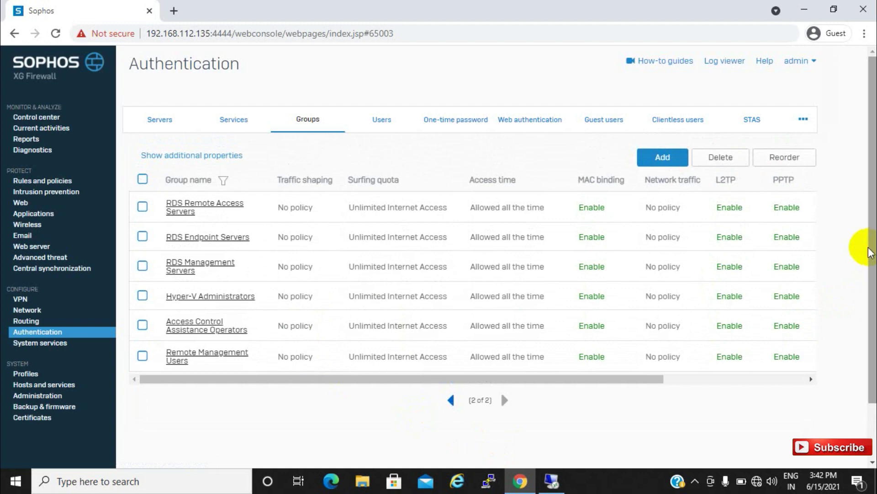
Switch to the remote server session and clear its desktop by minimizing the management consoles and closing the This PC window.
left_click(158, 127)
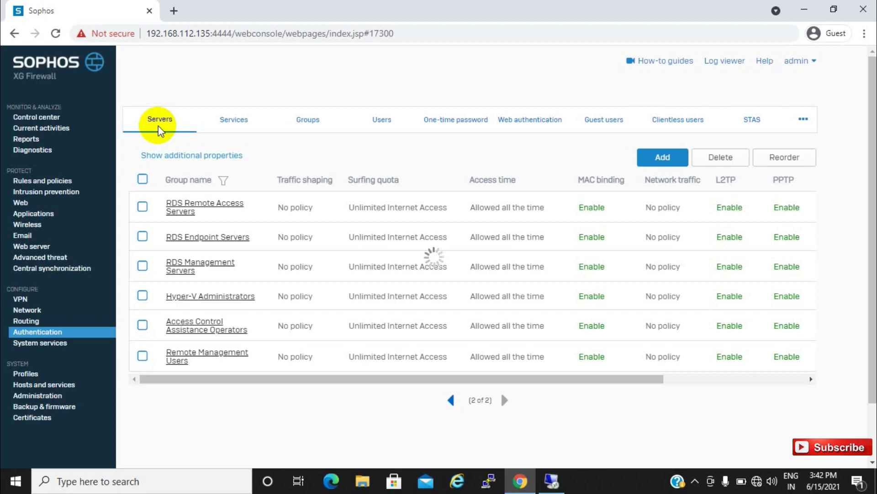
left_click(547, 483)
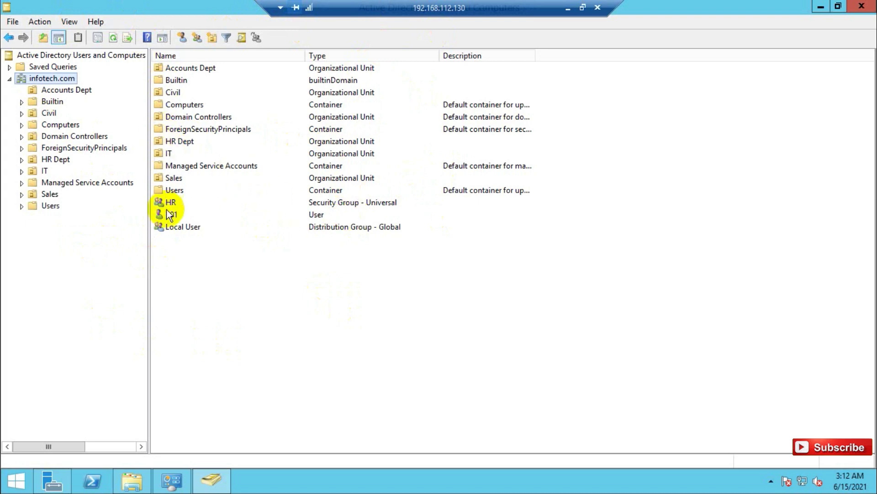
left_click(822, 7)
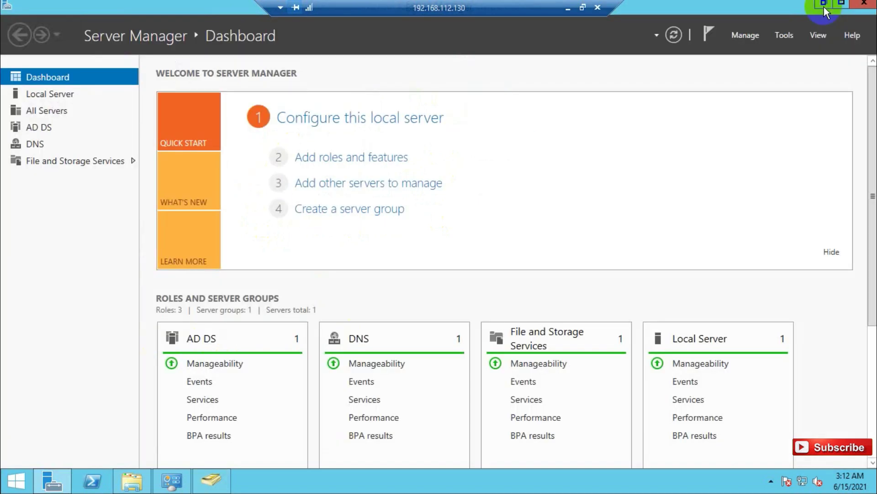
left_click(823, 7)
left_click(718, 73)
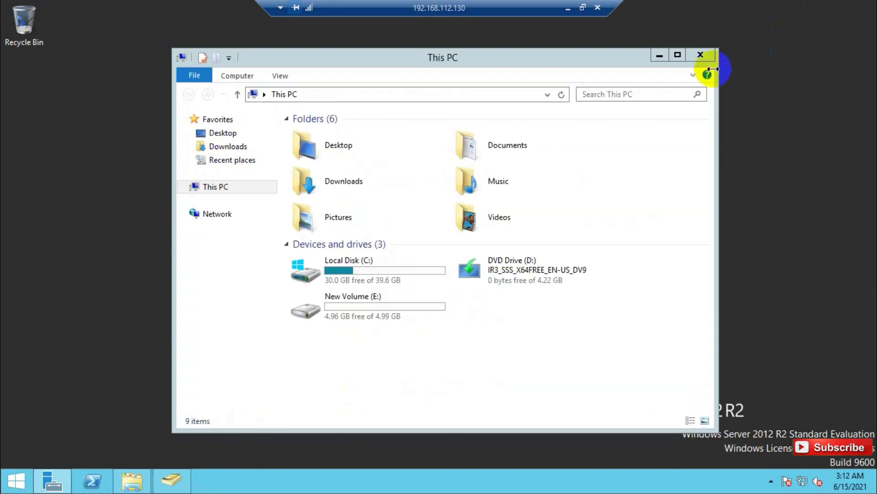
left_click(701, 56)
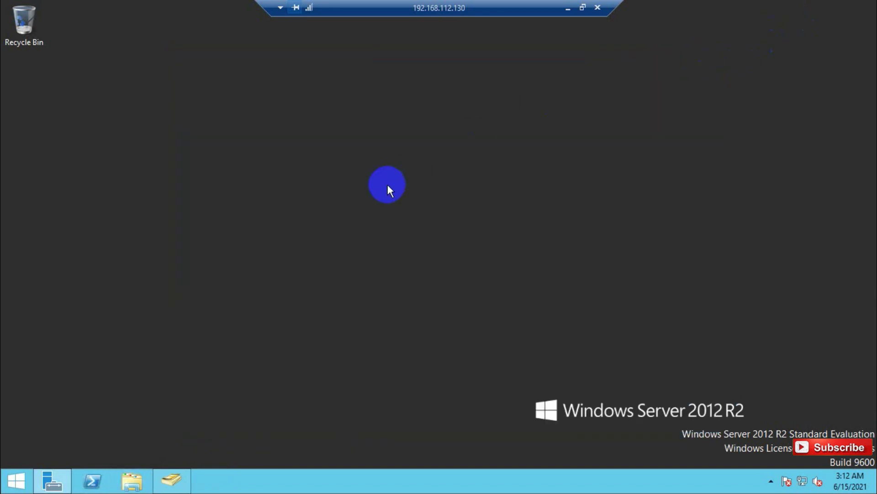